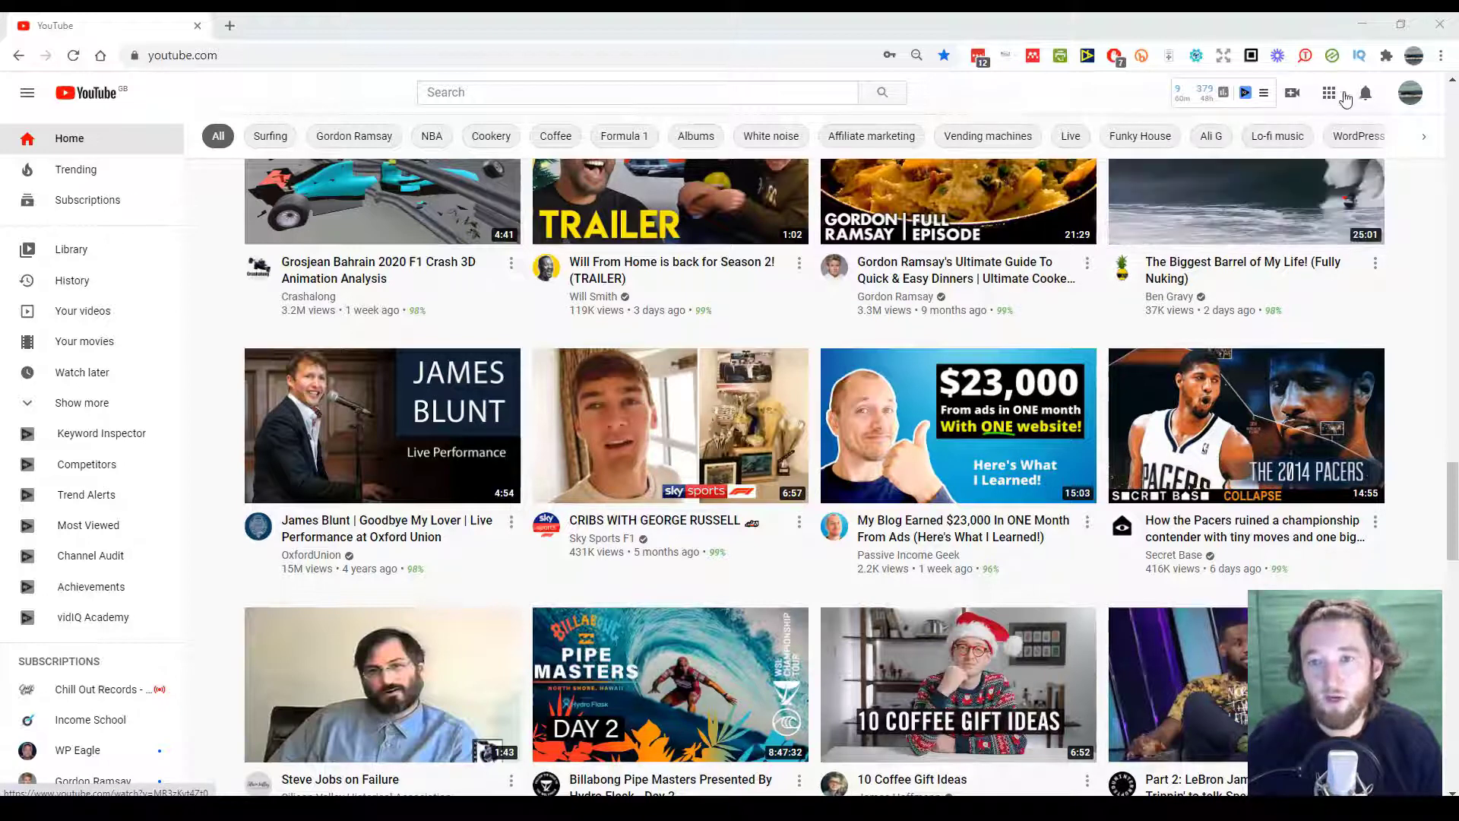
# Step: Go to YouTube Studio from the account and open the list of channel videos
pyautogui.click(1412, 96)
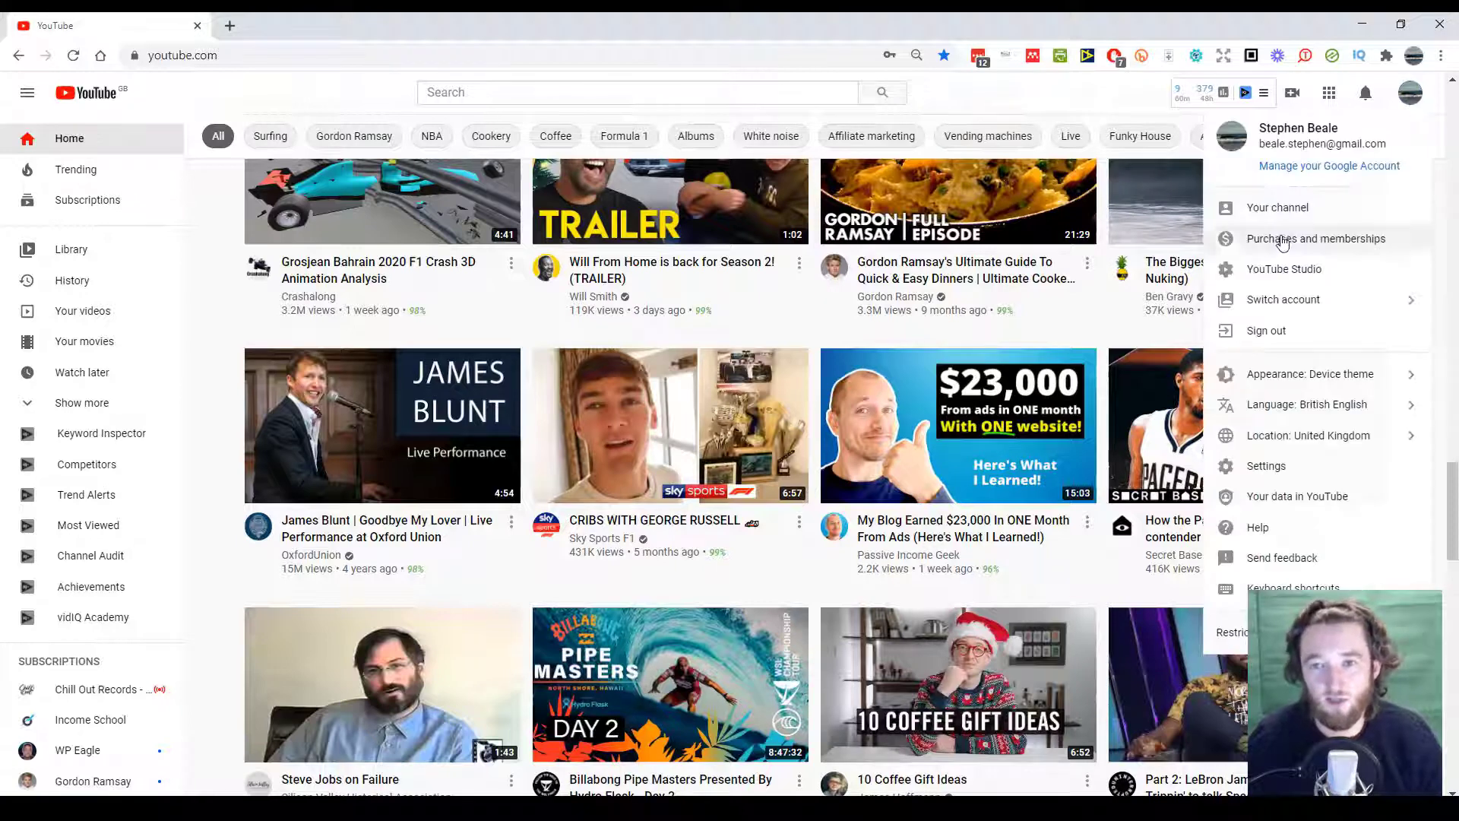
pyautogui.click(1281, 285)
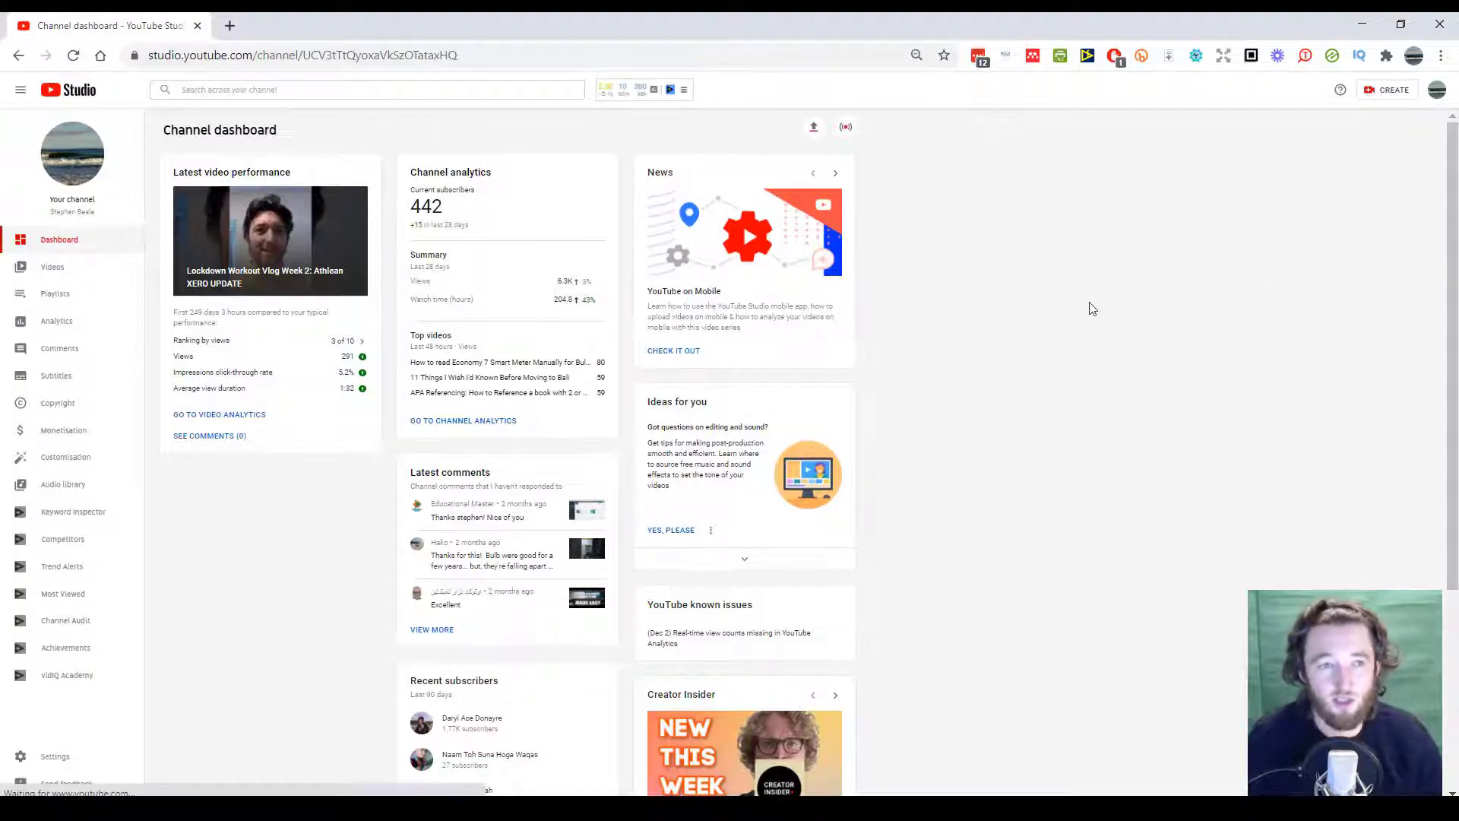
pyautogui.click(54, 279)
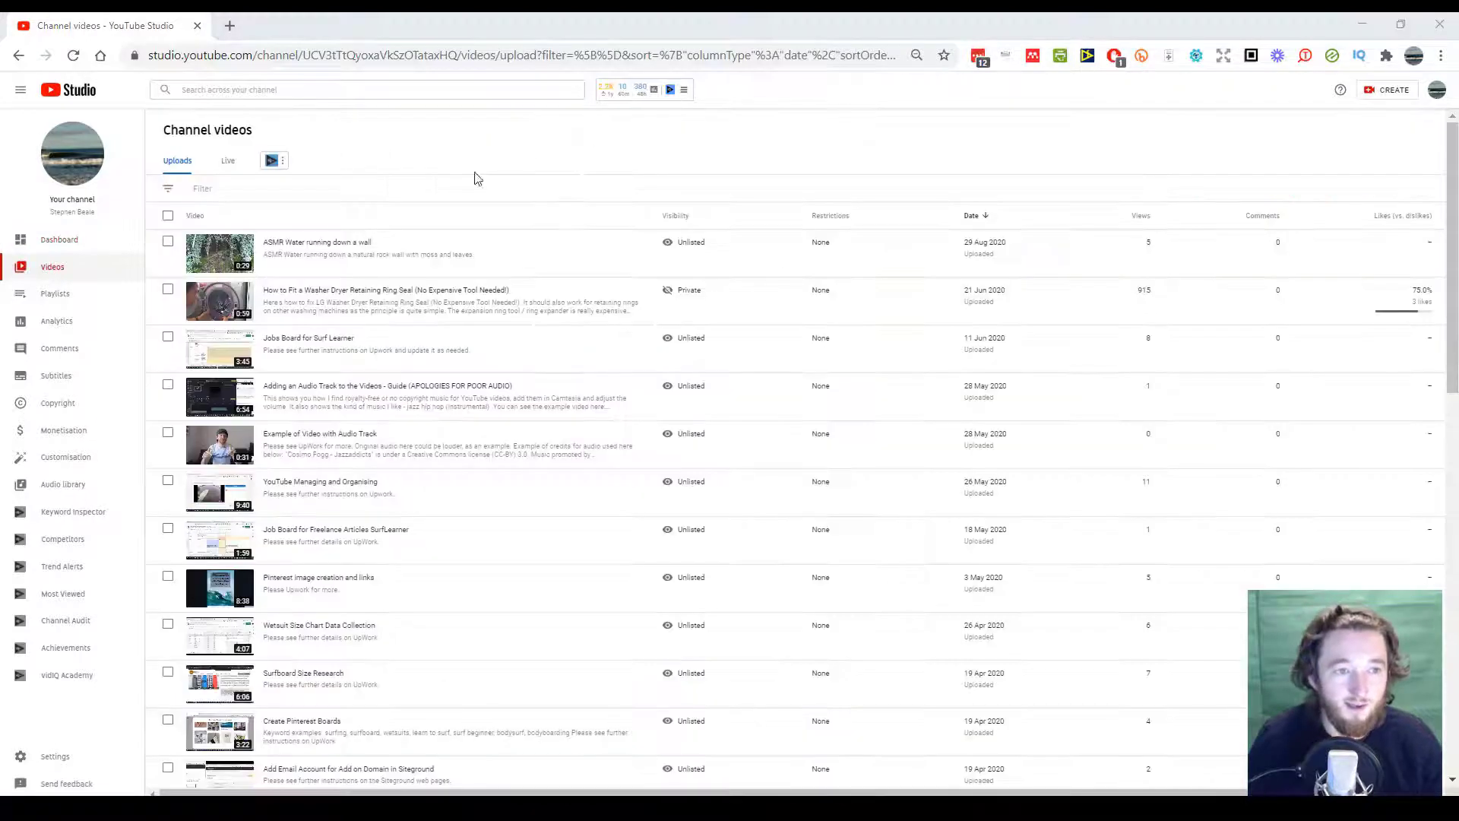
# Step: Filter the channel videos by titles containing "software" and open the details of the 8 May 2019 video
pyautogui.click(301, 196)
pyautogui.write('software')
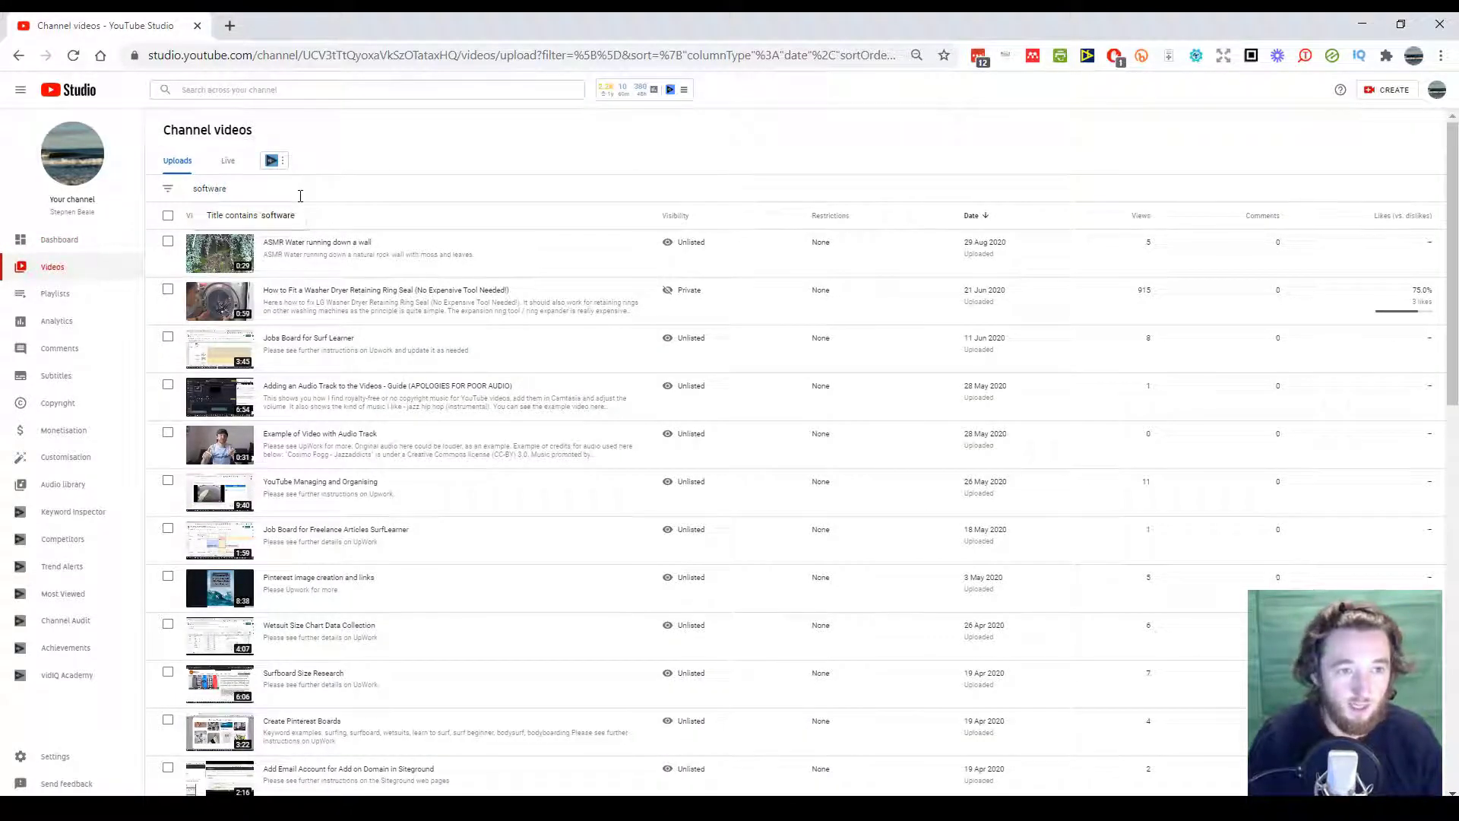
pyautogui.press('Return')
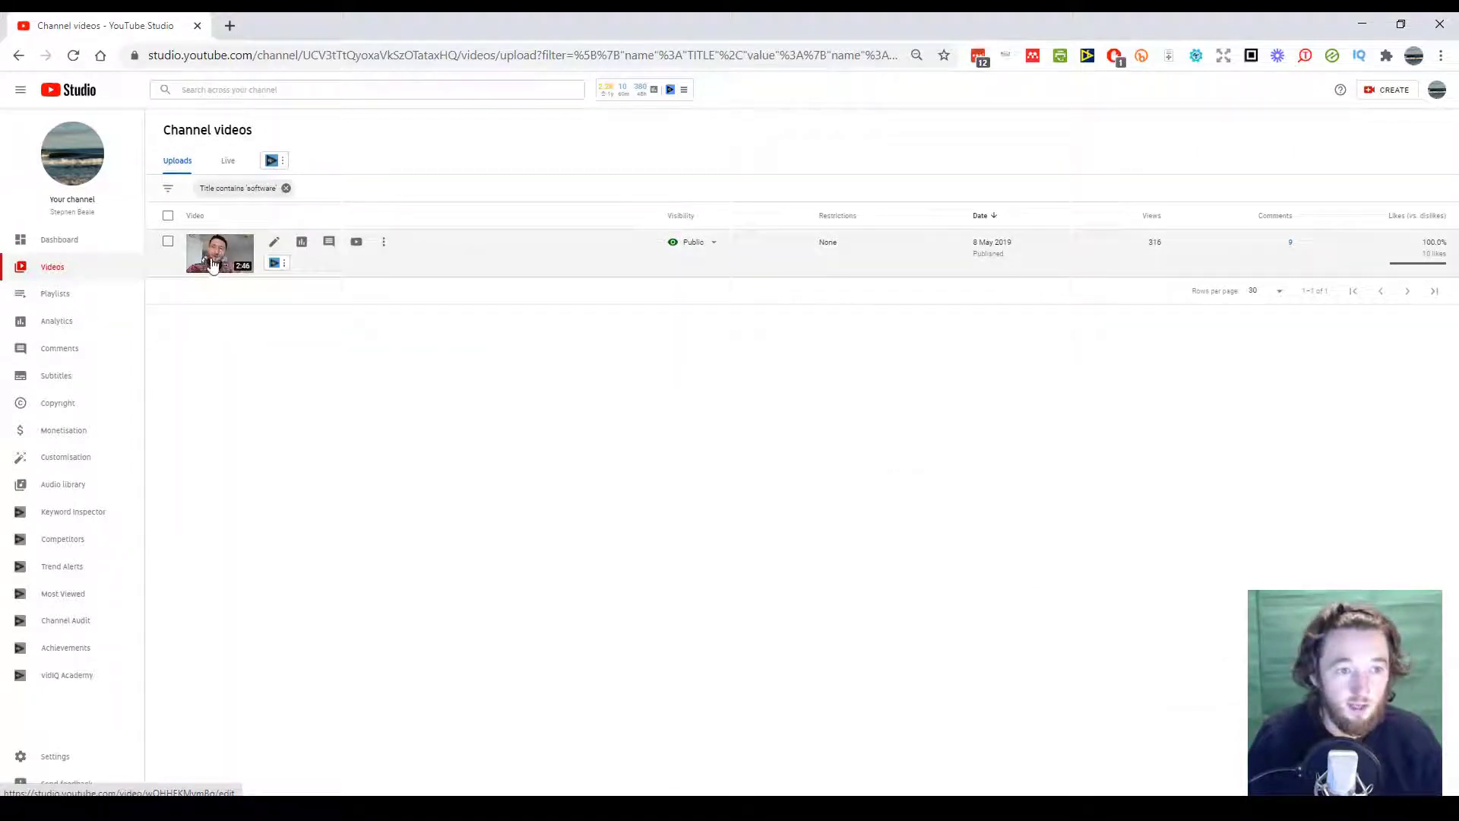
pyautogui.click(274, 243)
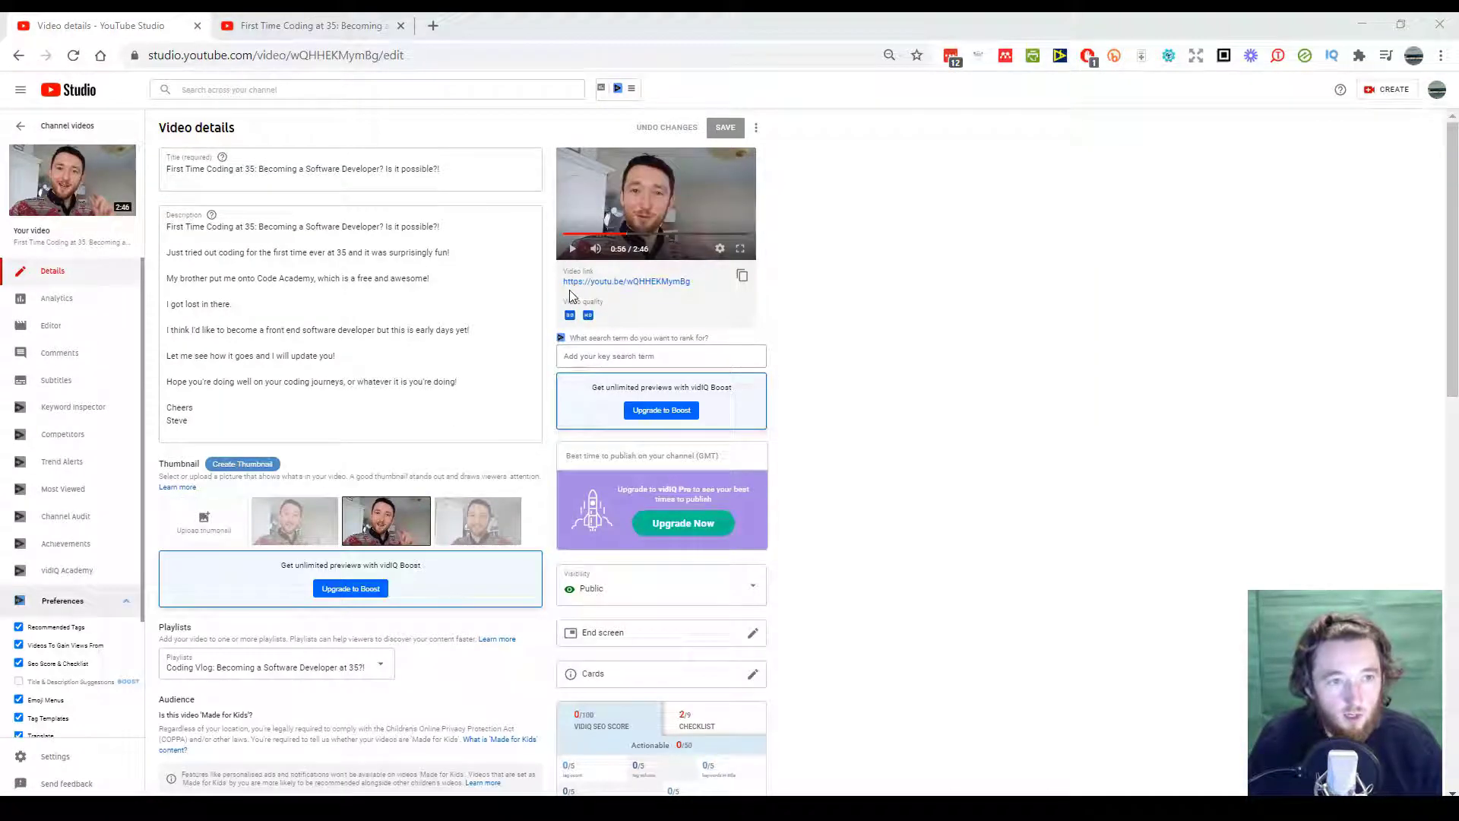
# Step: Open the video's watch page, keep only one copy of it open, and set the playback quality to 1080p
pyautogui.click(638, 286)
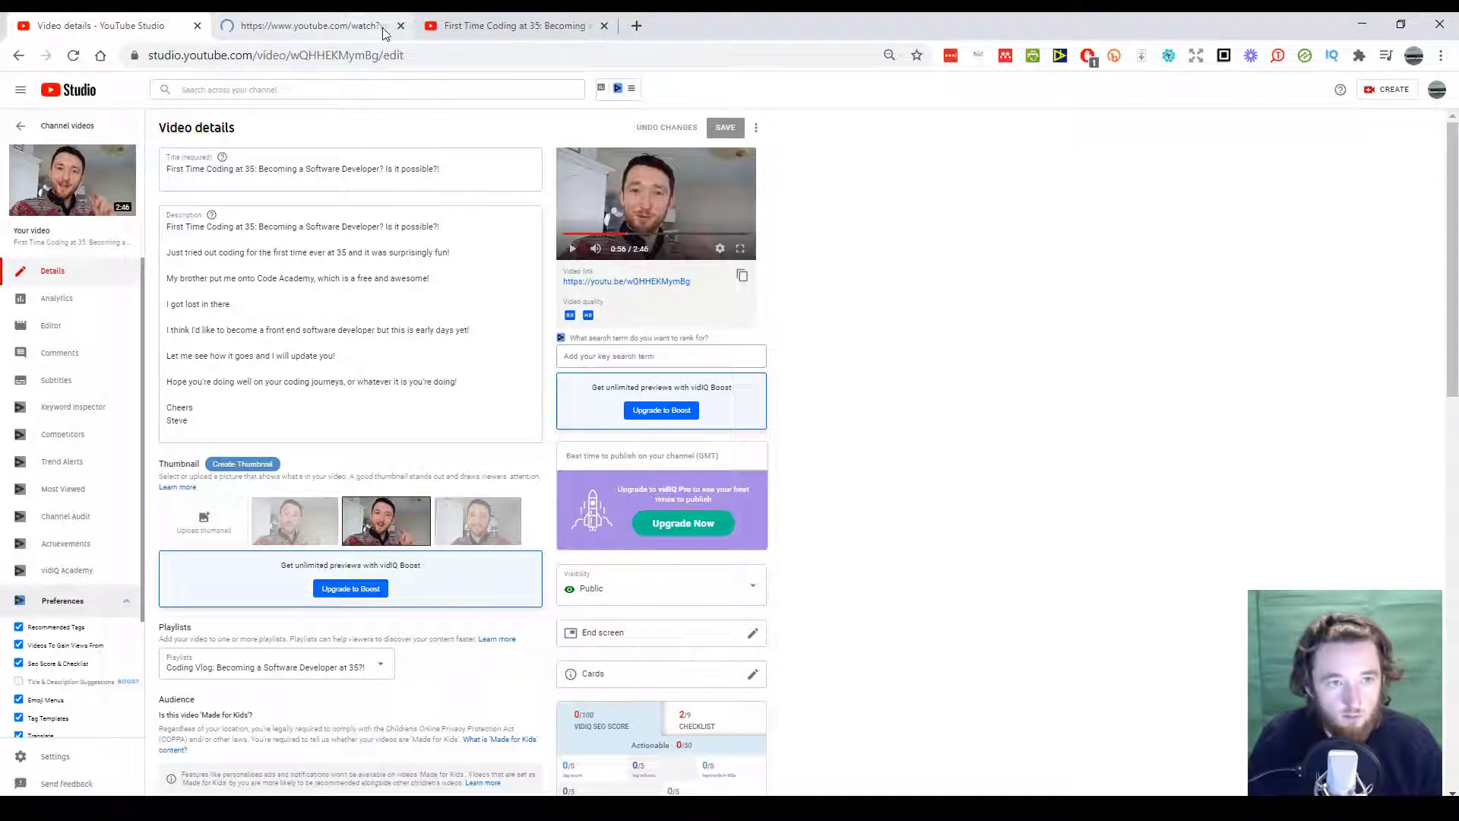
pyautogui.click(401, 27)
pyautogui.click(288, 27)
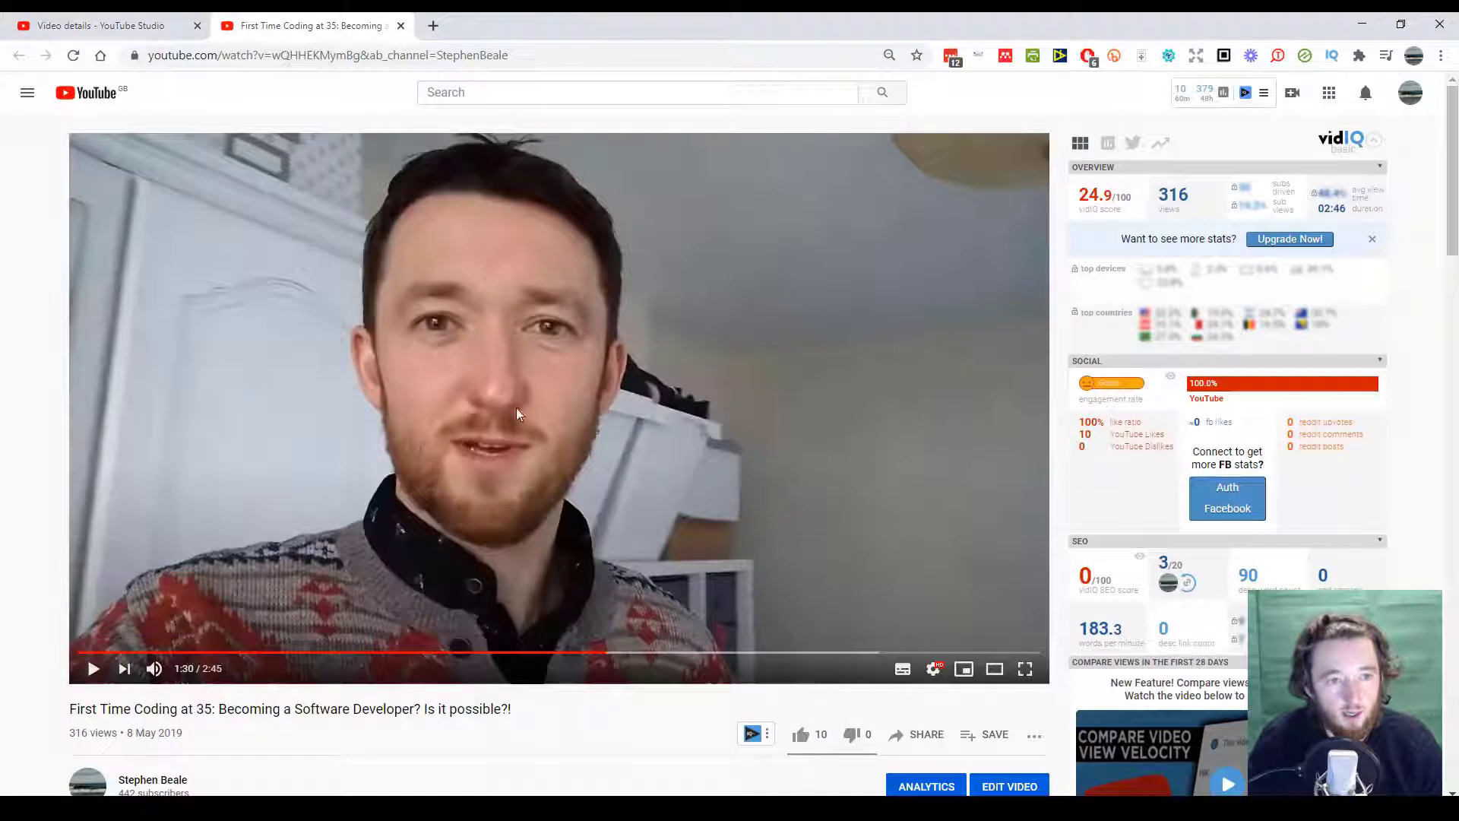
pyautogui.click(937, 675)
pyautogui.click(941, 620)
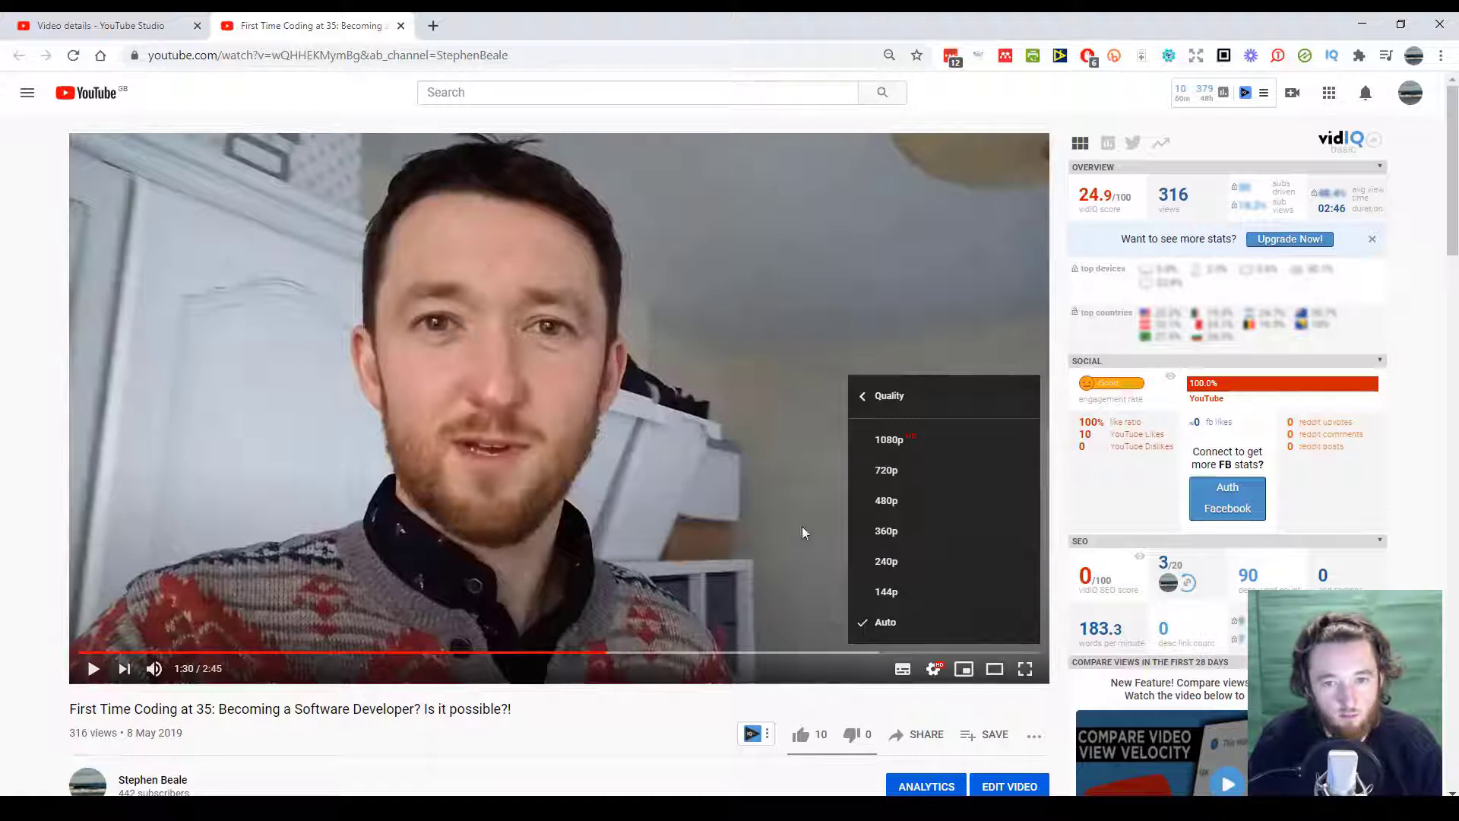
pyautogui.click(892, 447)
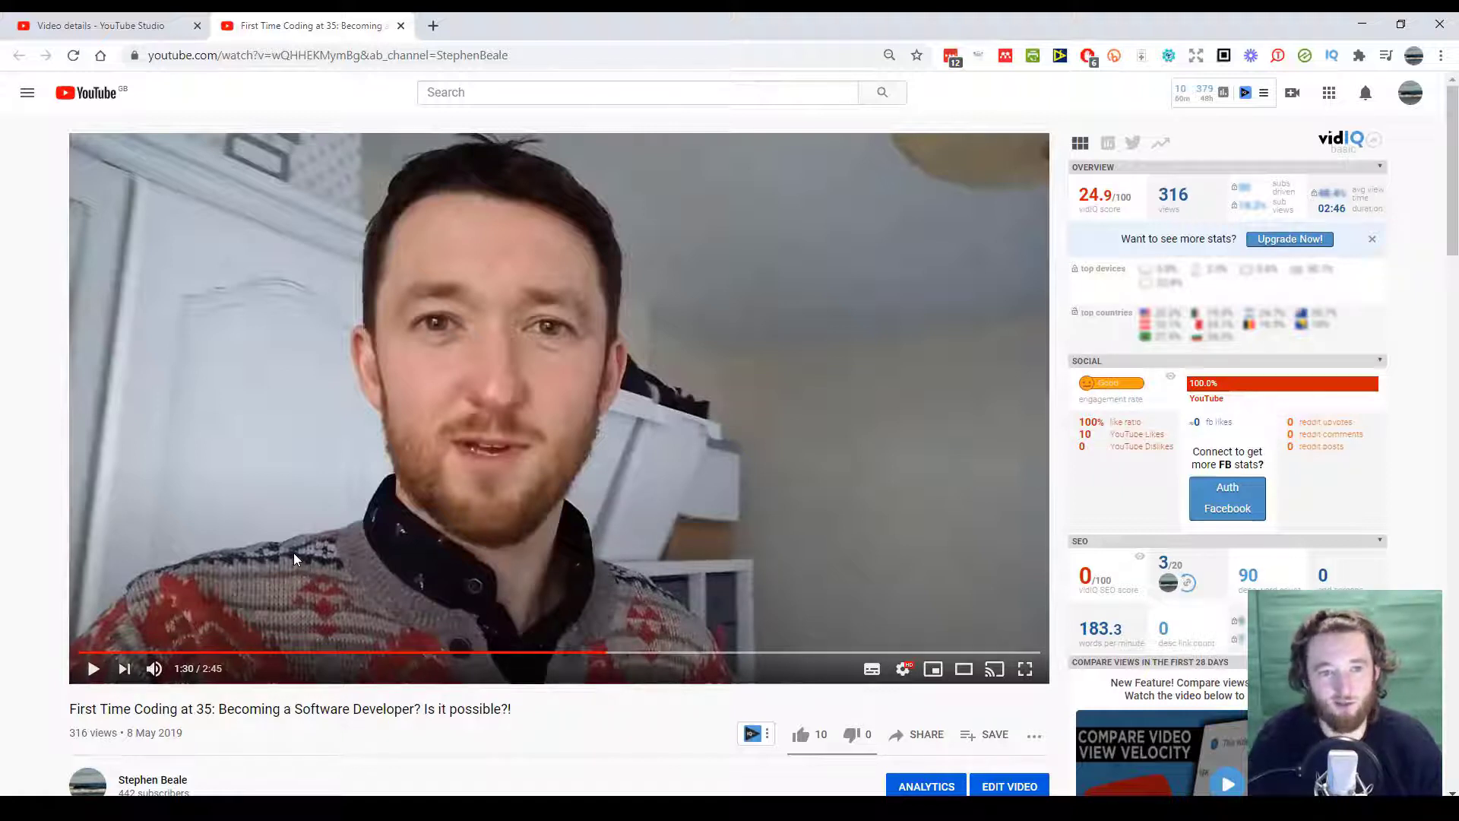
# Step: Play the video, pause around 0:40, and go back and forth frame by frame to a suitable face shot
pyautogui.click(91, 669)
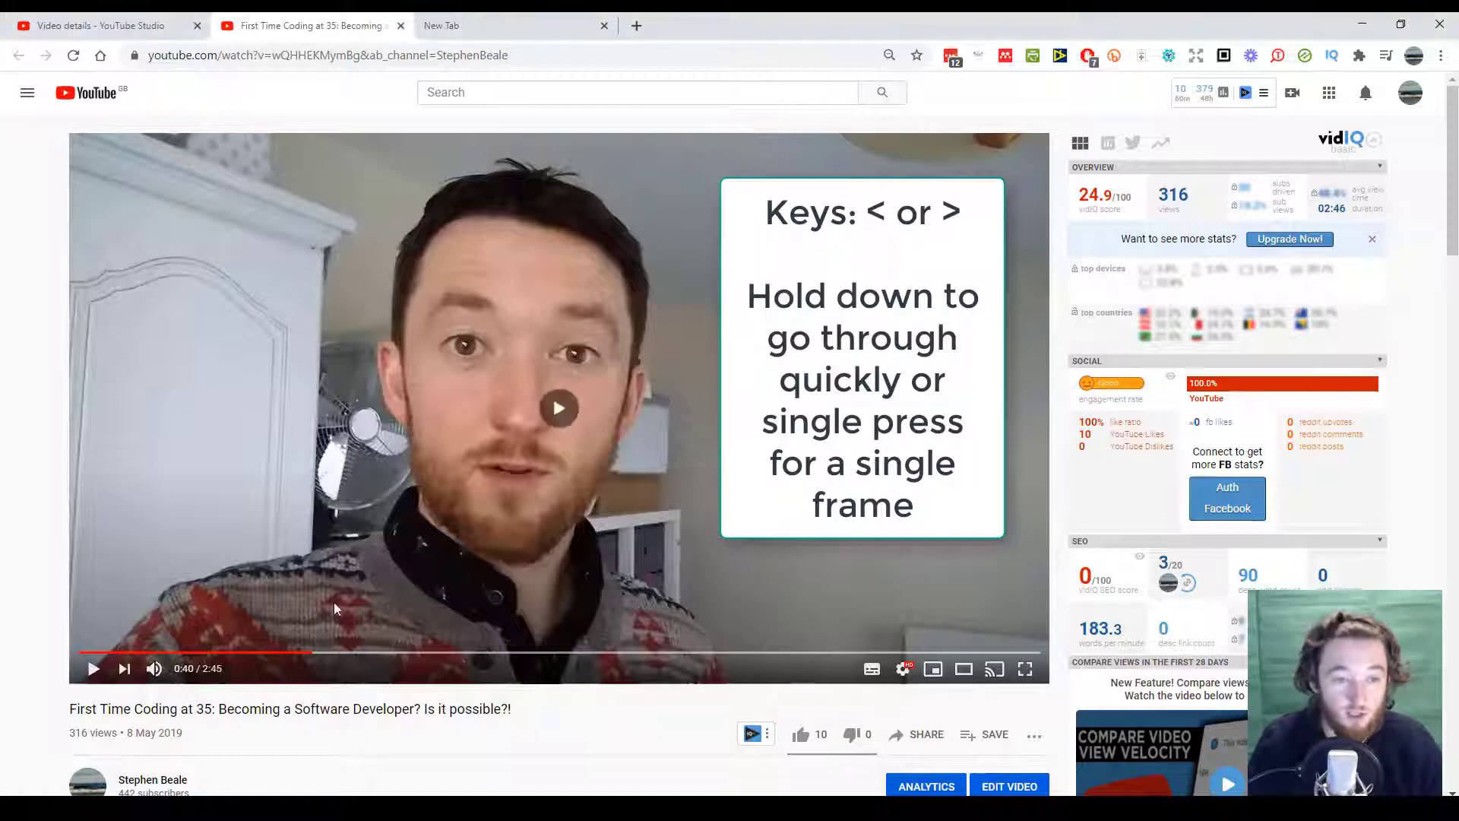
pyautogui.press('.')
pyautogui.press('.')
pyautogui.press('.')
pyautogui.press('.')
pyautogui.press('.')
pyautogui.press('.')
pyautogui.press(',')
pyautogui.press(',')
pyautogui.press(',')
pyautogui.press(',')
pyautogui.press(',')
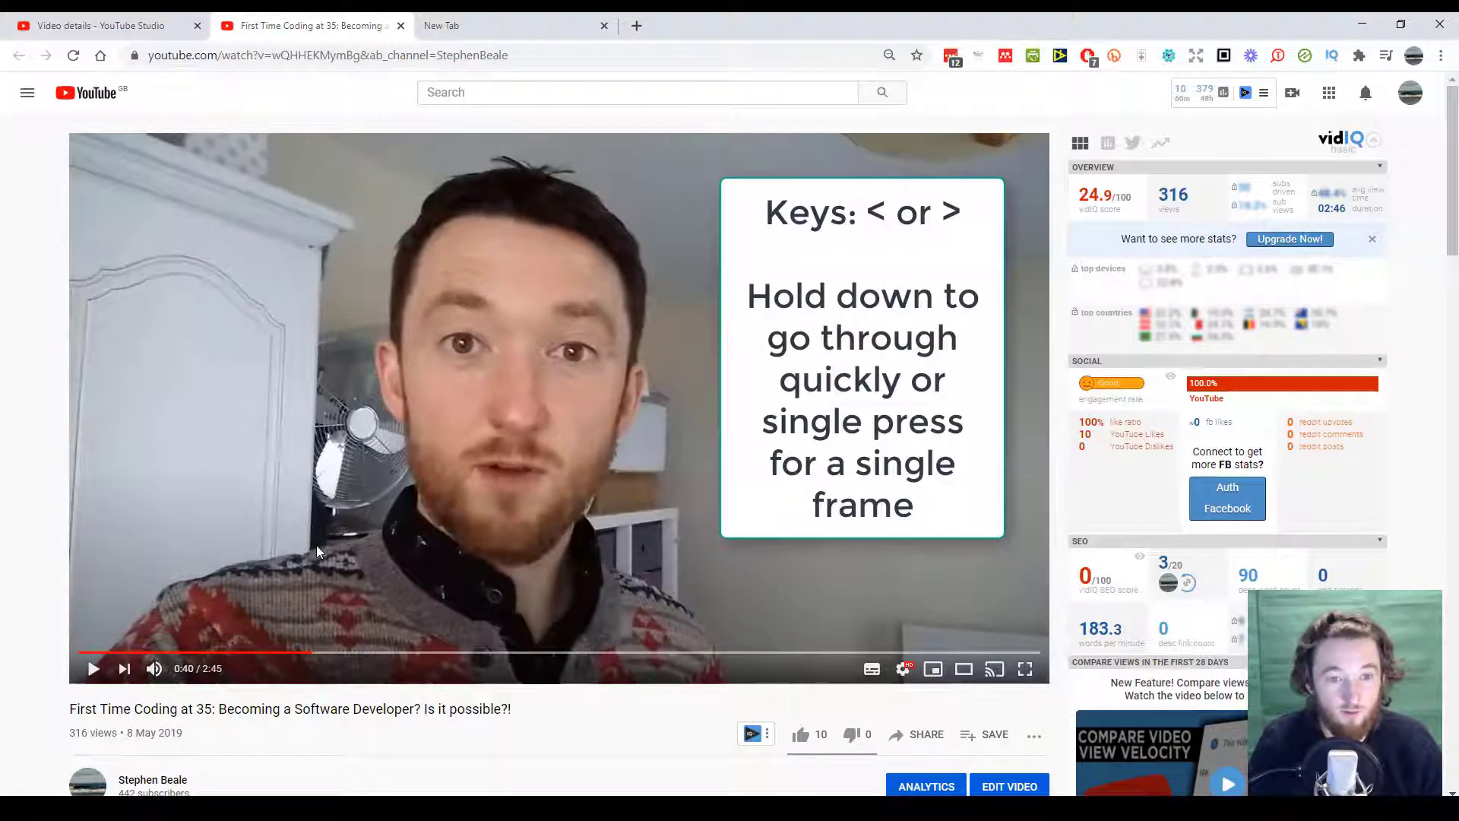
pyautogui.press('.')
pyautogui.press('.')
pyautogui.press('.')
pyautogui.press('.')
pyautogui.press('.')
pyautogui.press('.')
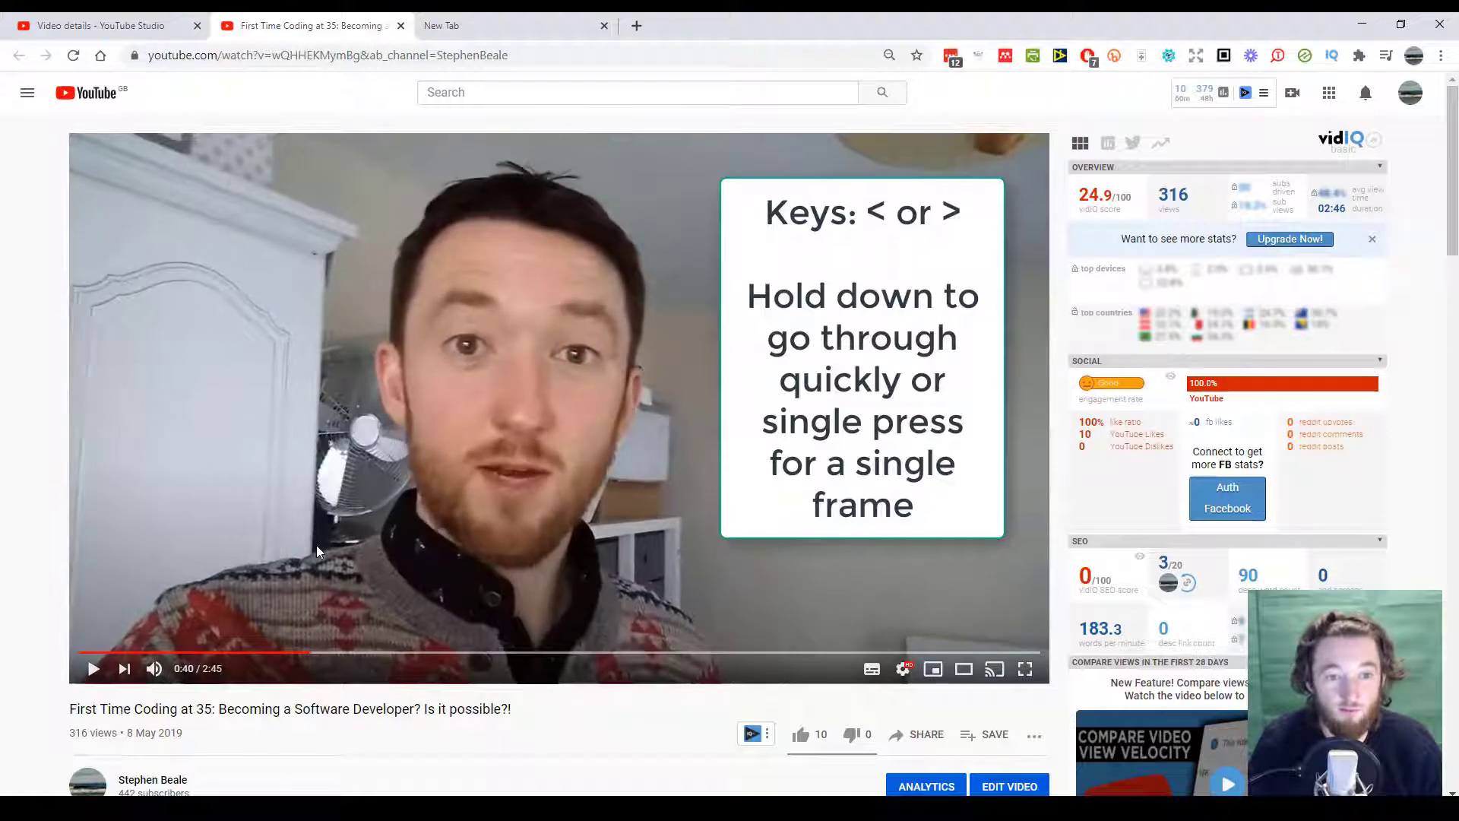
pyautogui.press(',')
pyautogui.press(',')
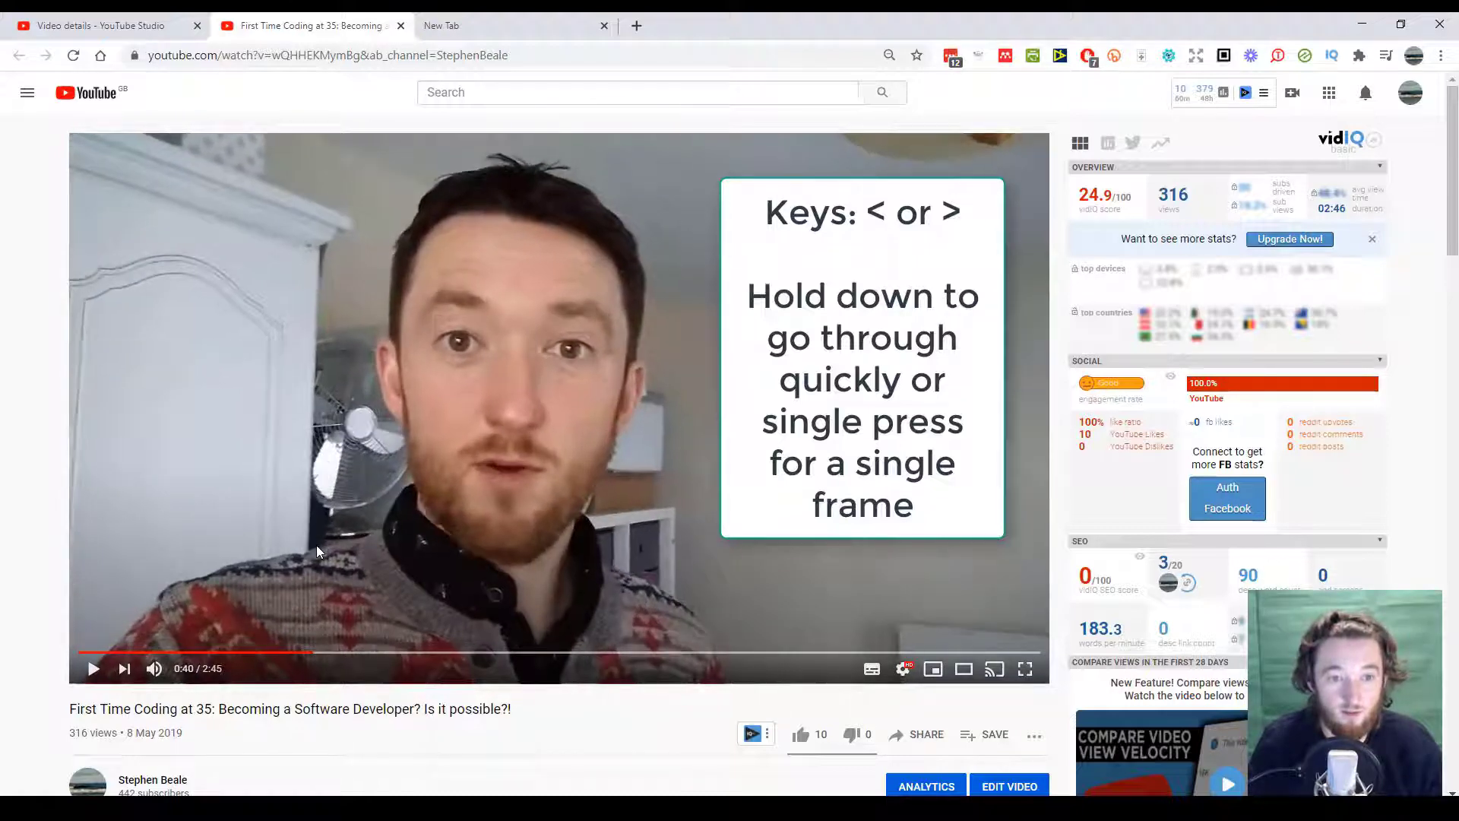
pyautogui.press(',')
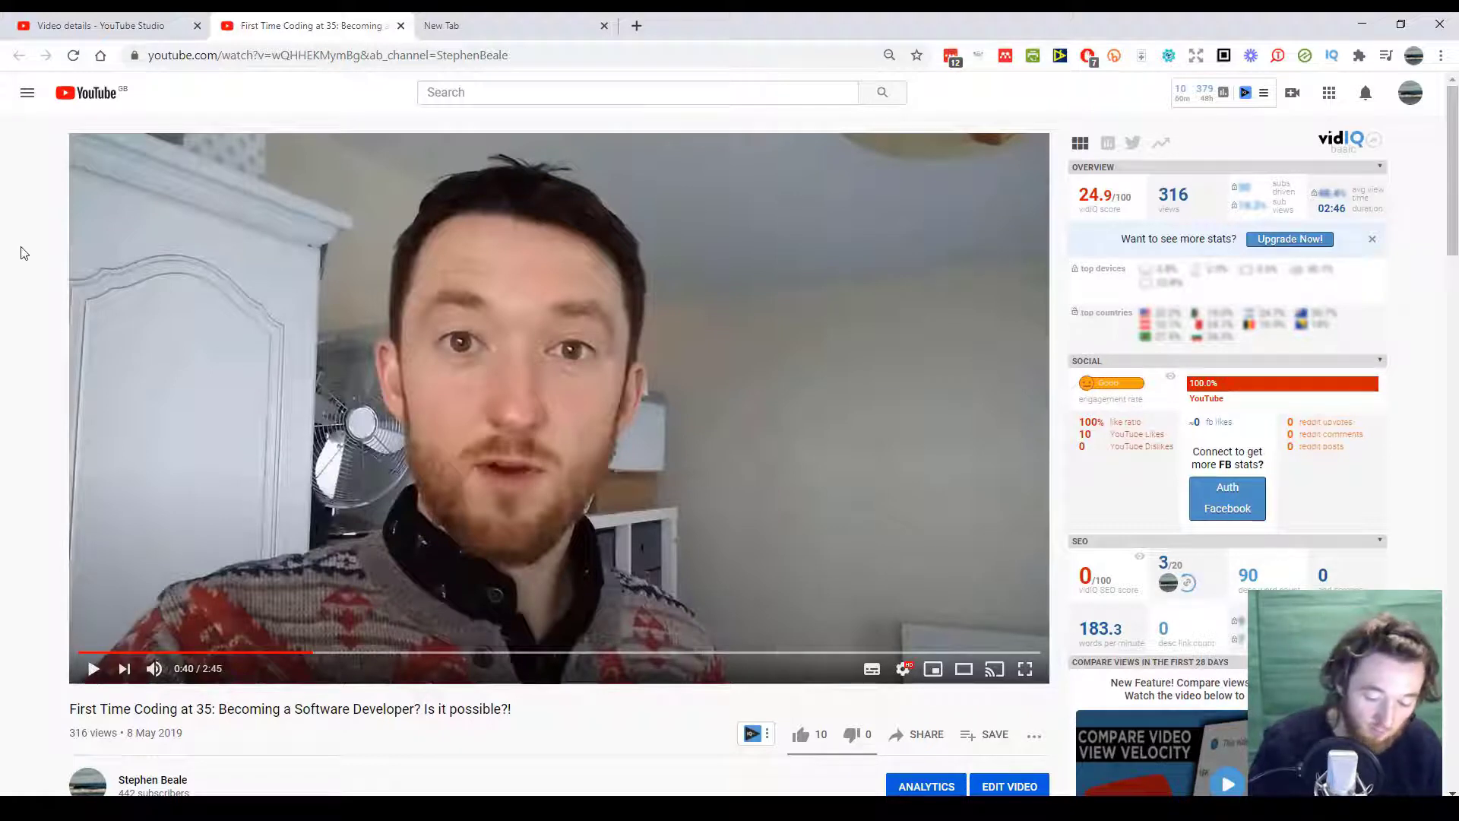
# Step: Capture a screen region of the paused frame around the presenter and save it as a PNG under the suggested file name
pyautogui.press('Print')
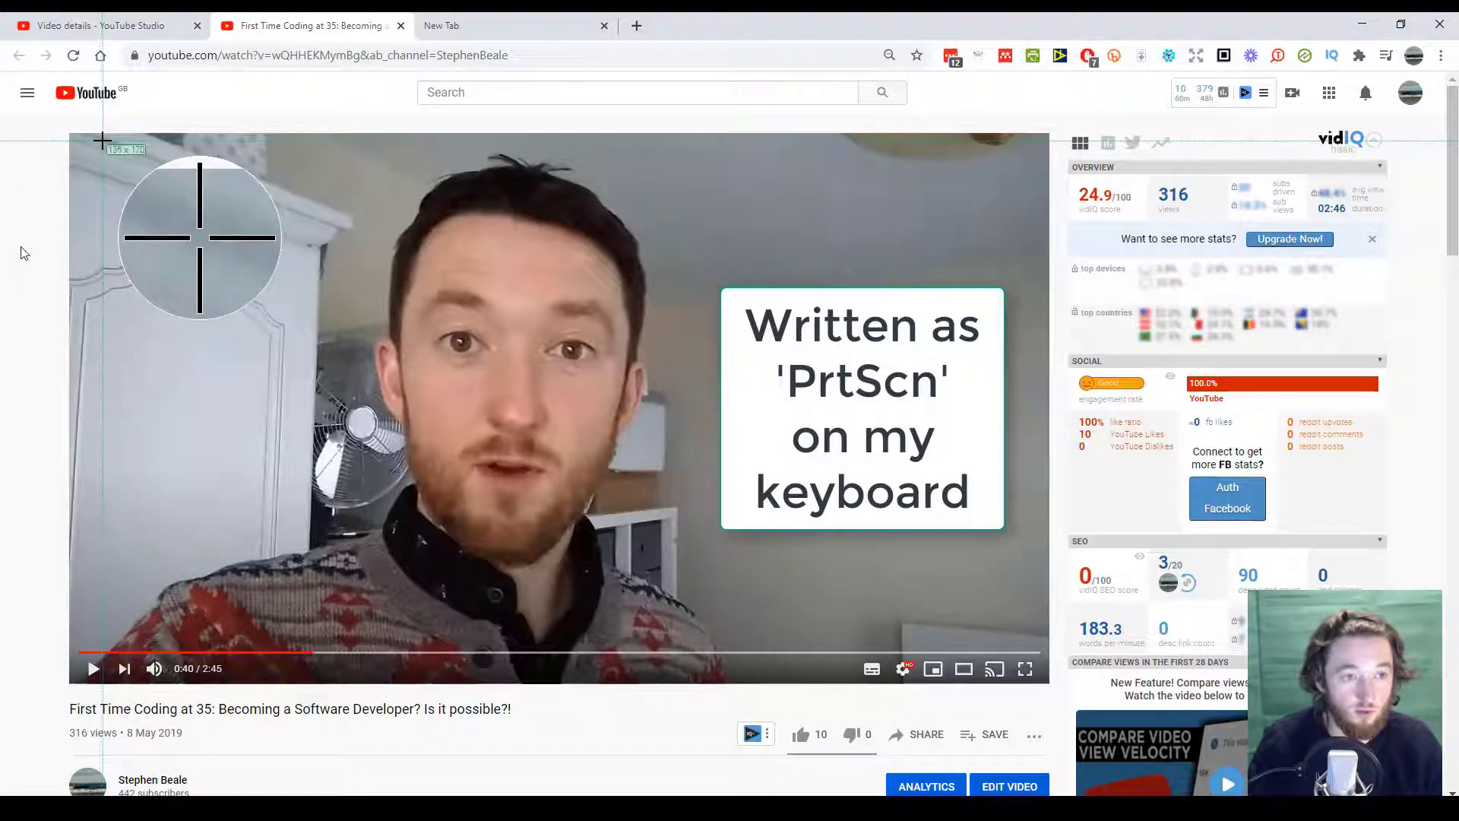
pyautogui.moveTo(92, 137); pyautogui.dragTo(796, 645)
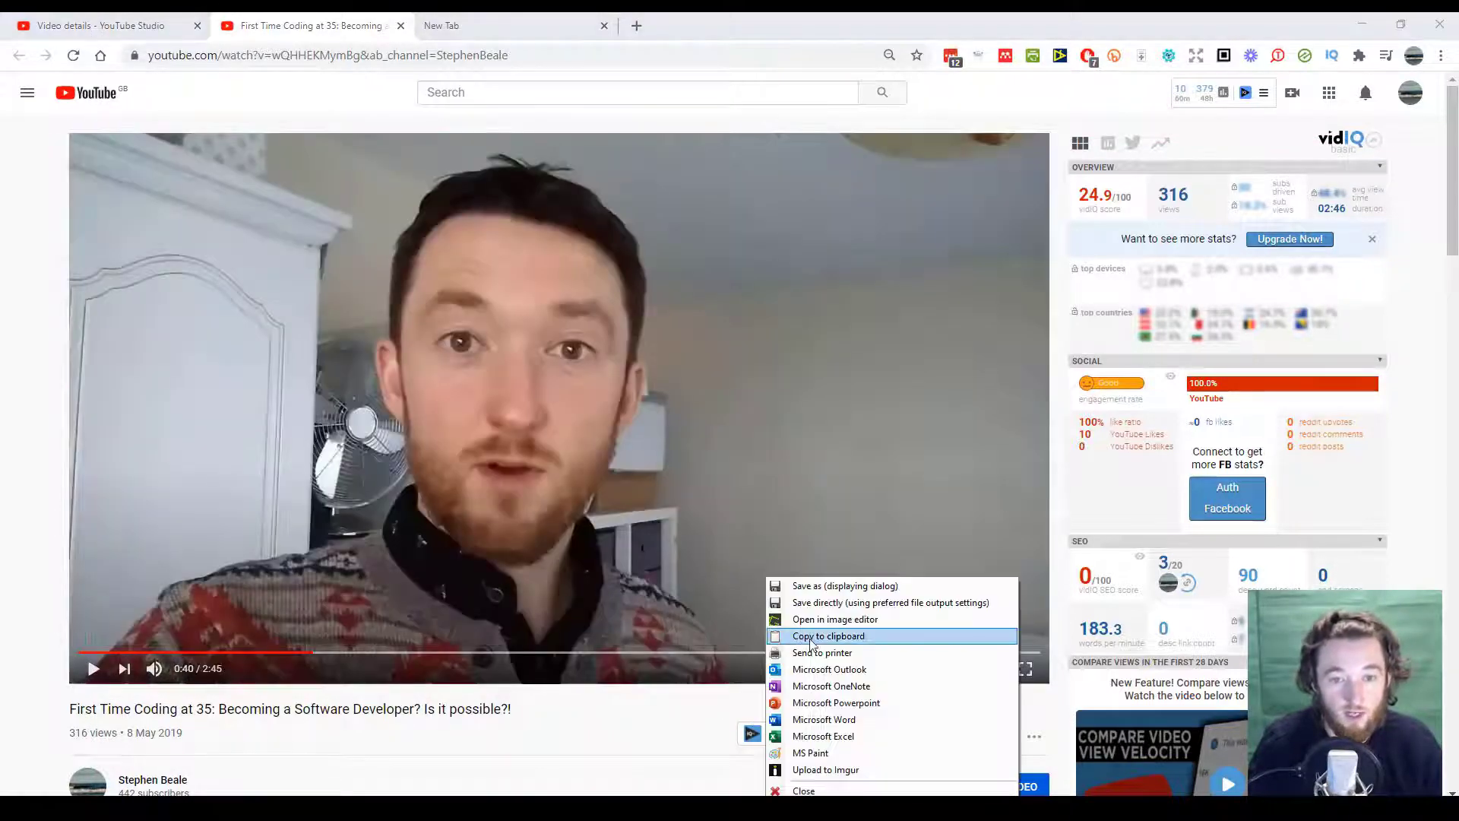
pyautogui.click(816, 587)
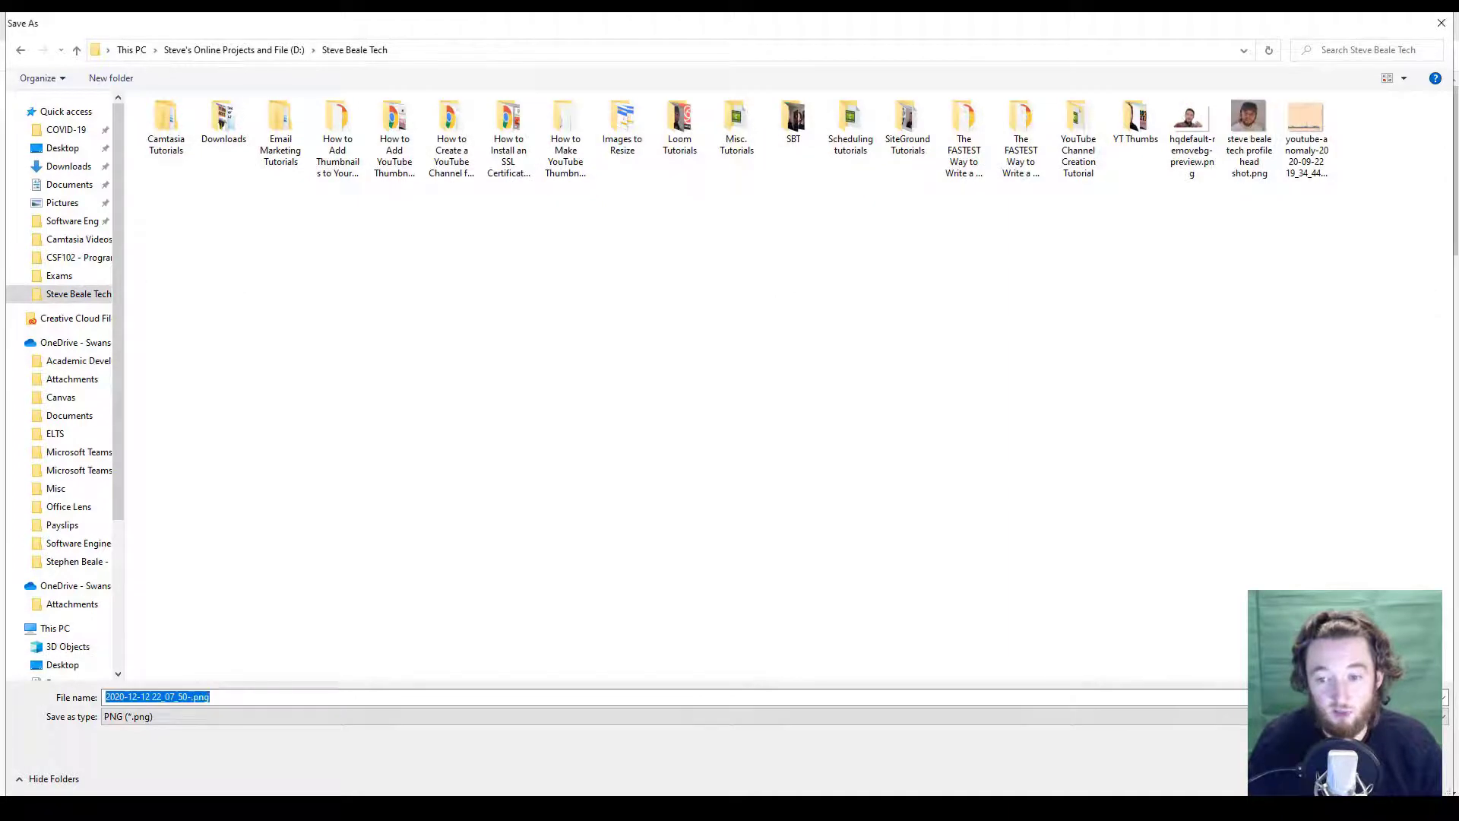
pyautogui.press('Return')
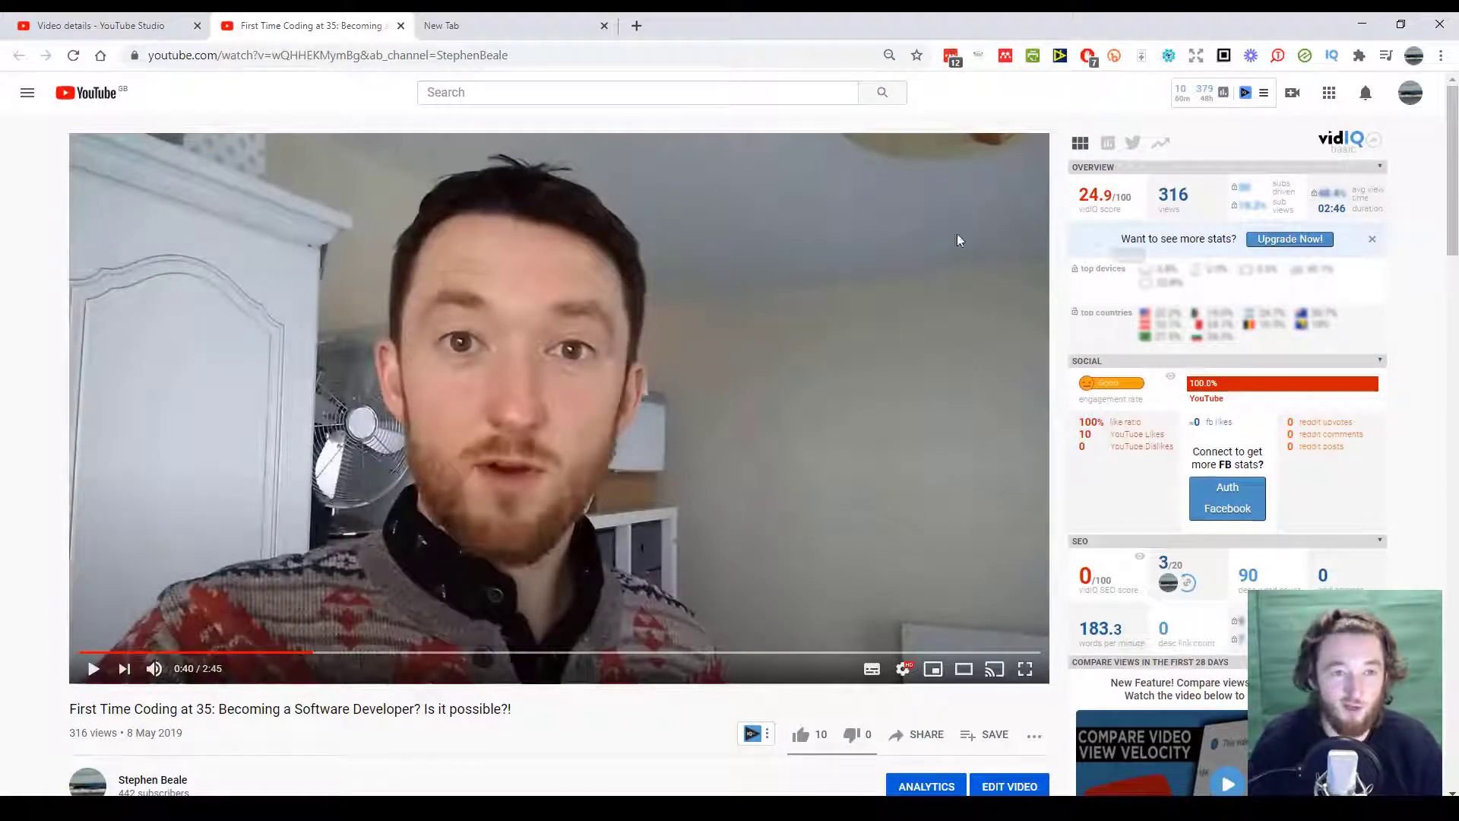
# Step: Open the remove.bg upload page in the empty browser tab
pyautogui.click(537, 18)
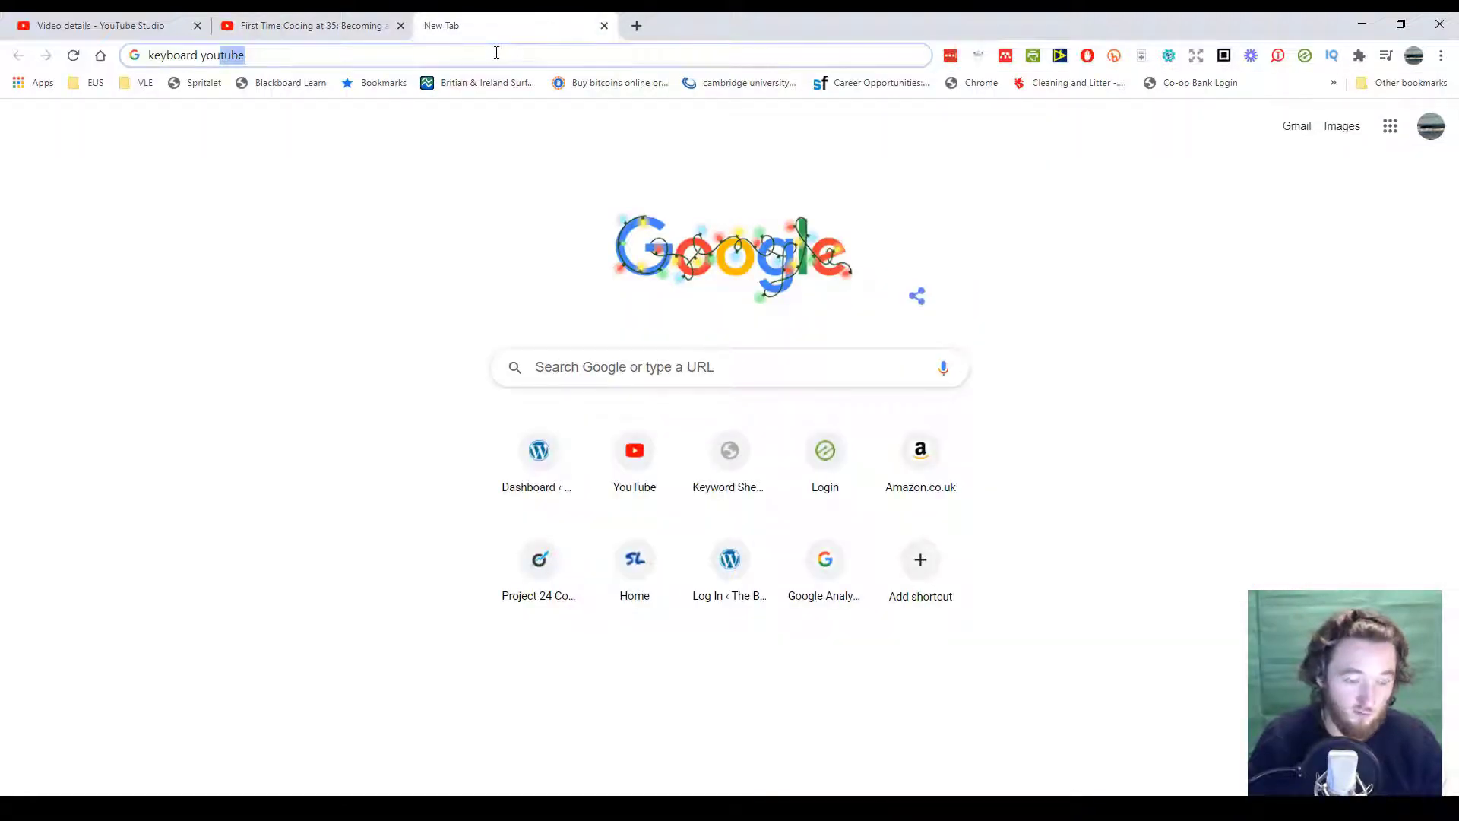
pyautogui.hotkey('ctrl', 'a')
pyautogui.press('BackSpace')
pyautogui.write('remove')
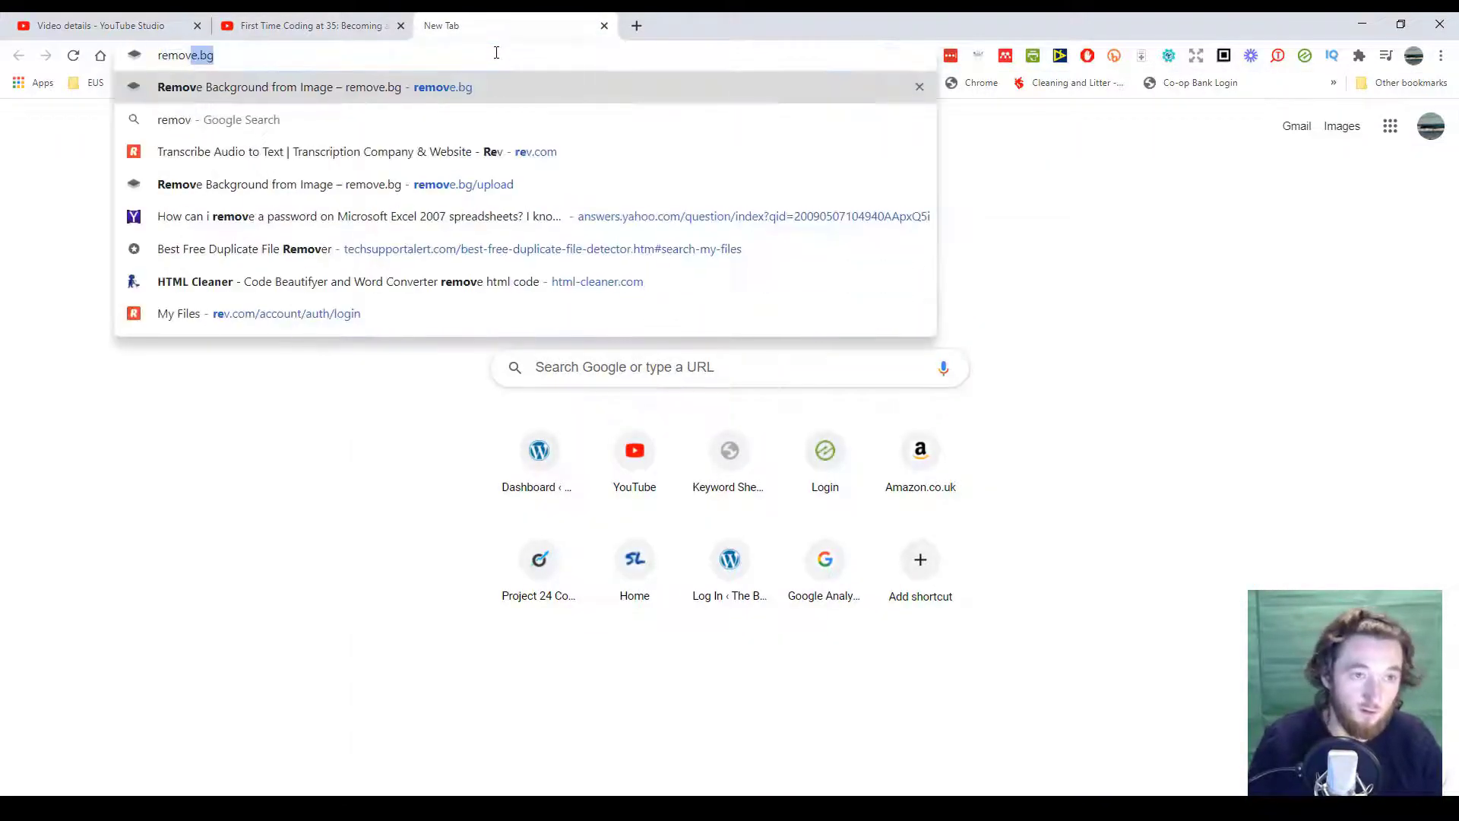
pyautogui.press('Return')
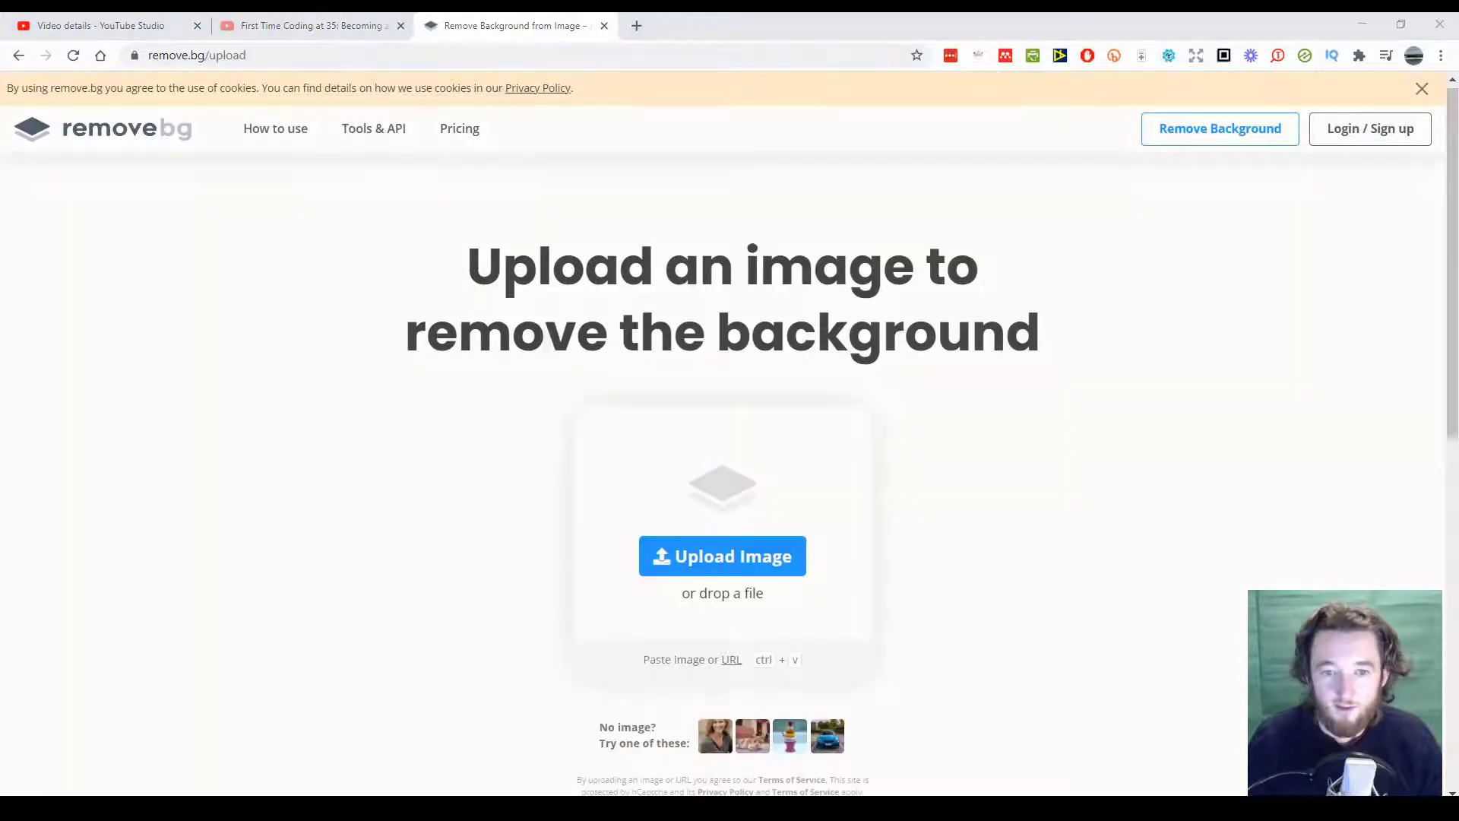
# Step: Upload the captured PNG to remove its background and download the 588 × 424 preview image under the suggested name
pyautogui.moveTo(1455, 238); pyautogui.dragTo(853, 422)
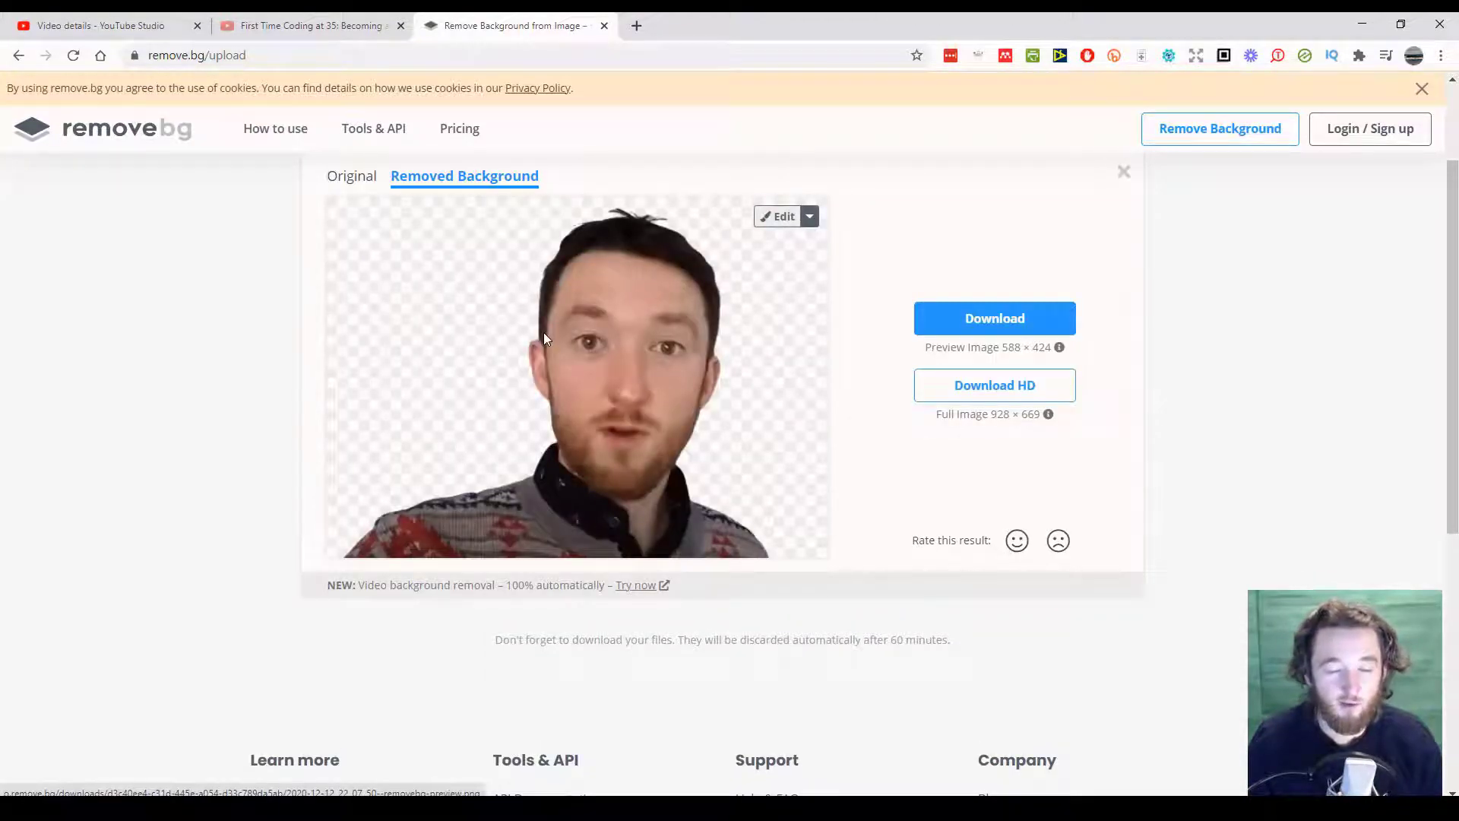
pyautogui.click(1011, 320)
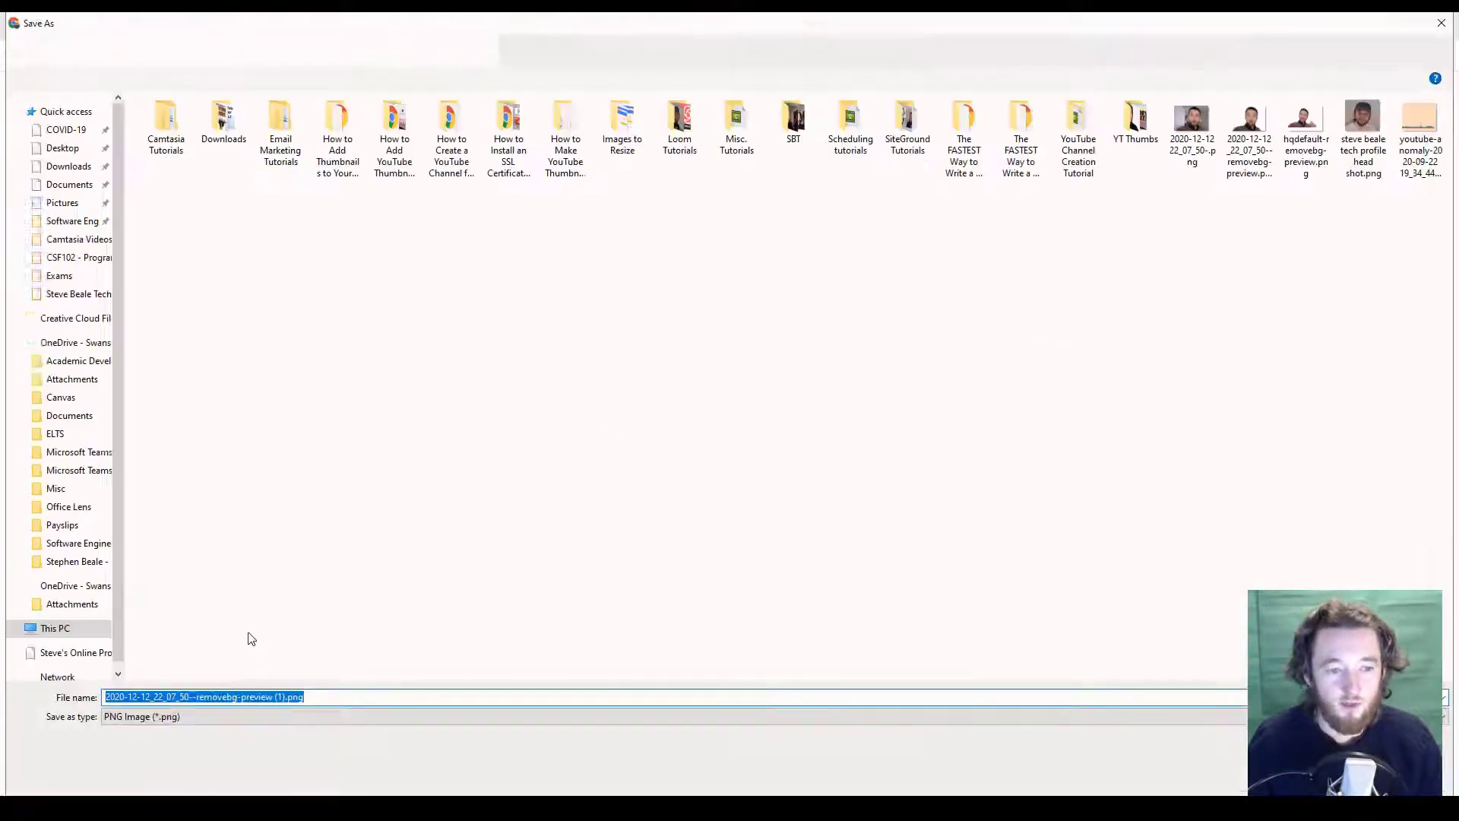
pyautogui.press('Return')
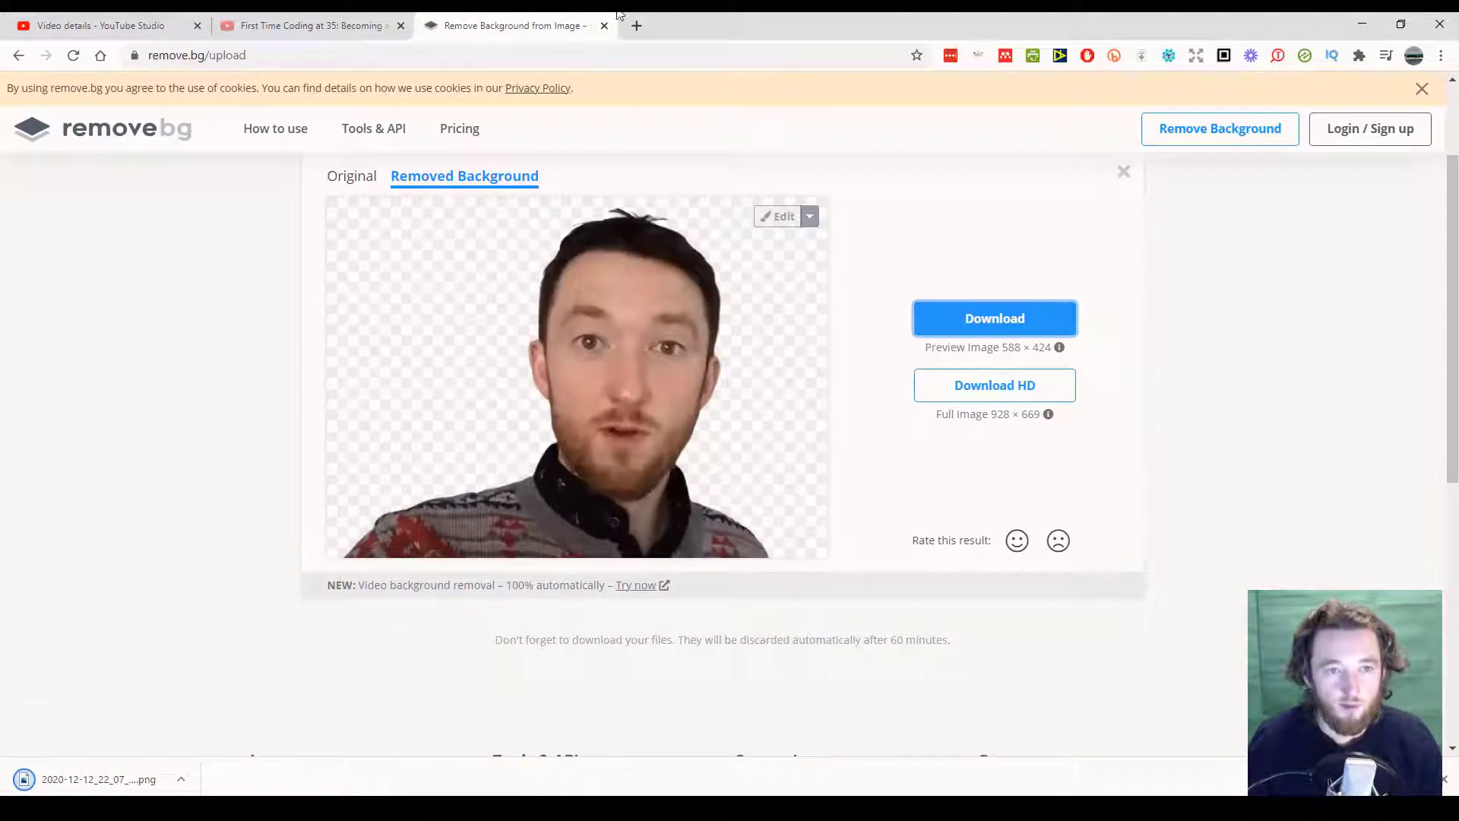
# Step: Open Canva in a new tab, search the design types for "thumbnail" and create a blank YouTube Thumbnail design
pyautogui.click(637, 25)
pyautogui.write('can')
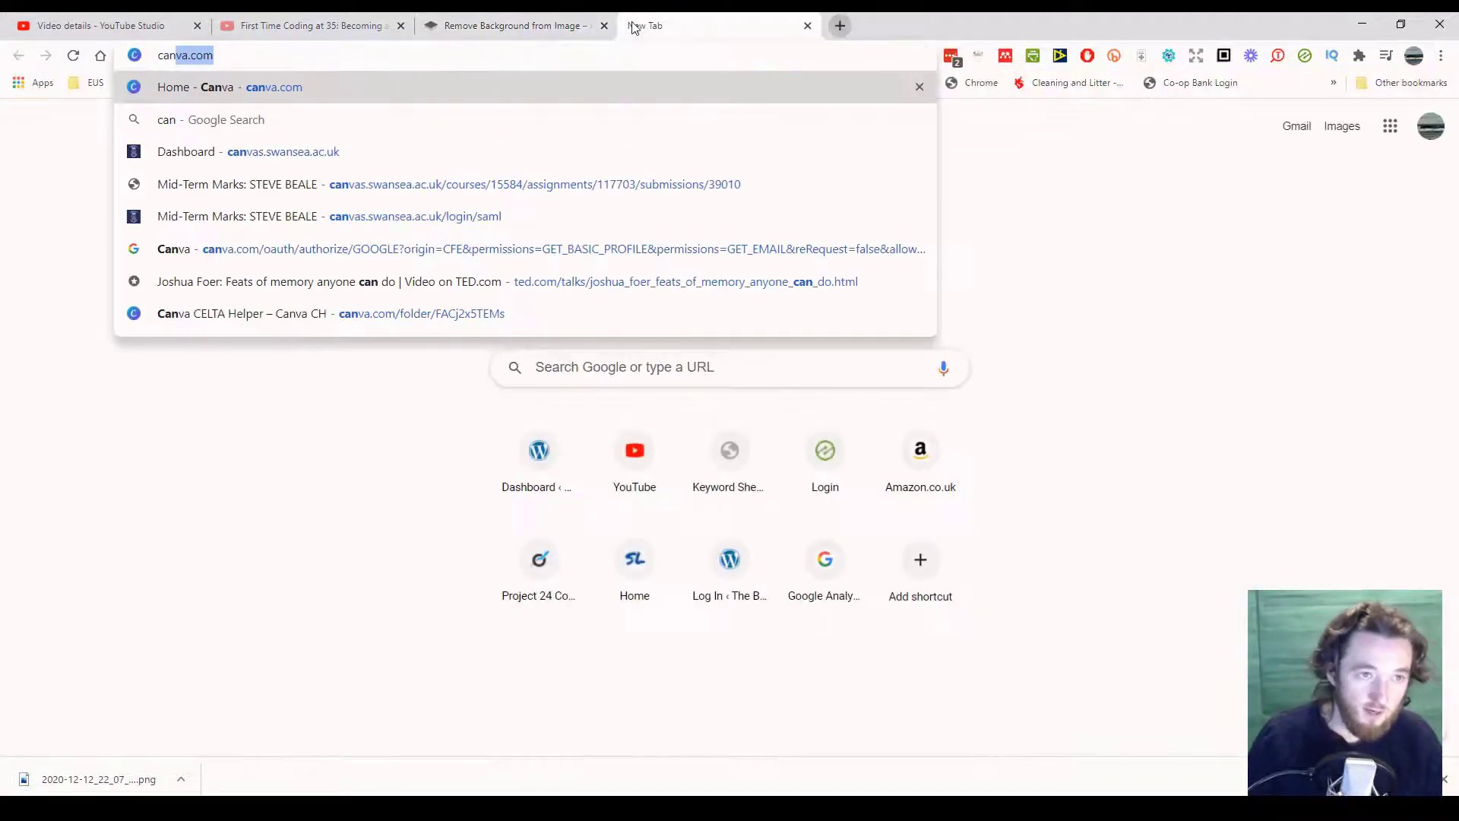
pyautogui.press('Return')
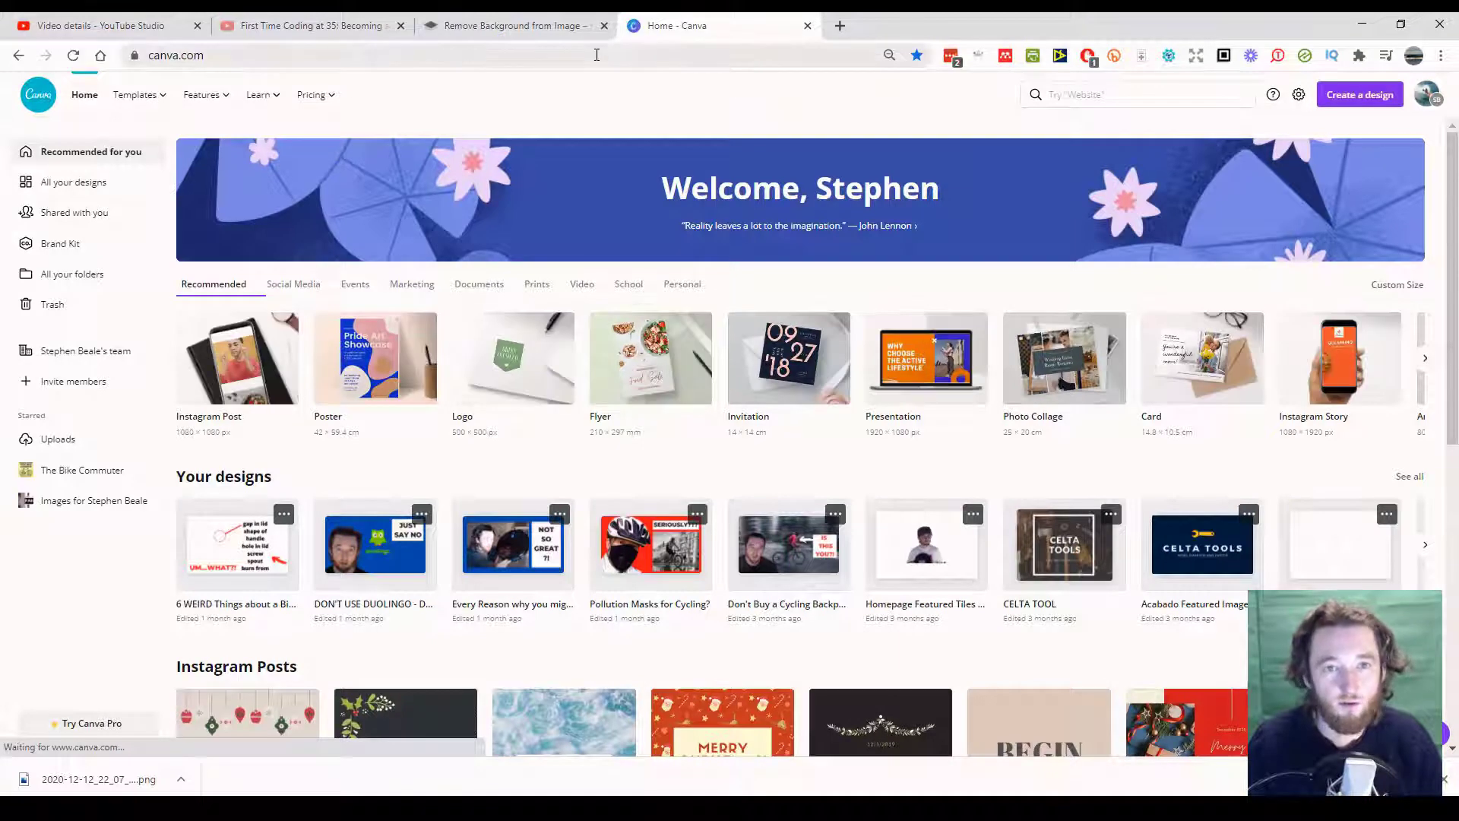
pyautogui.click(1381, 96)
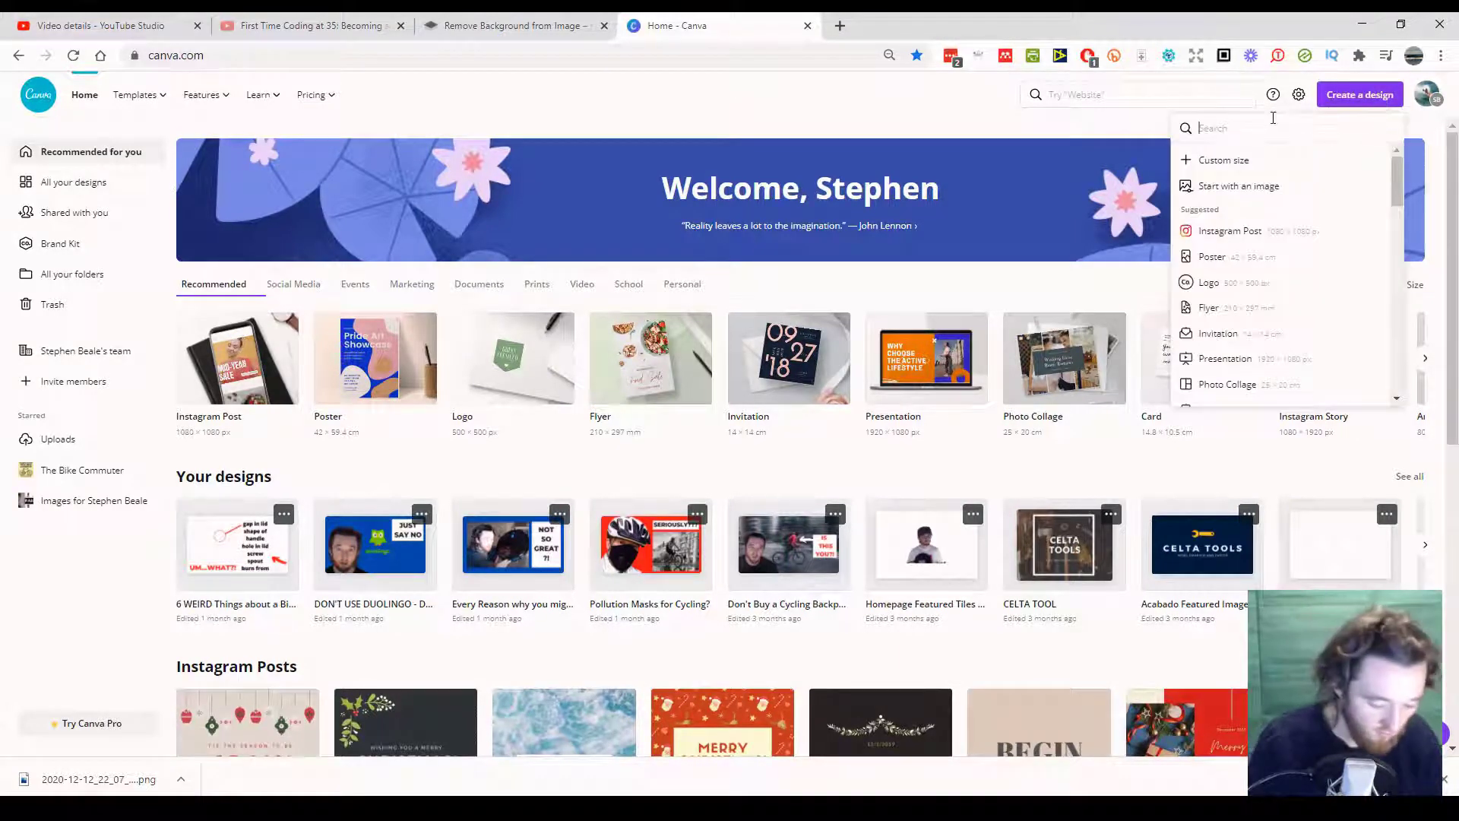
pyautogui.write('thumbnail')
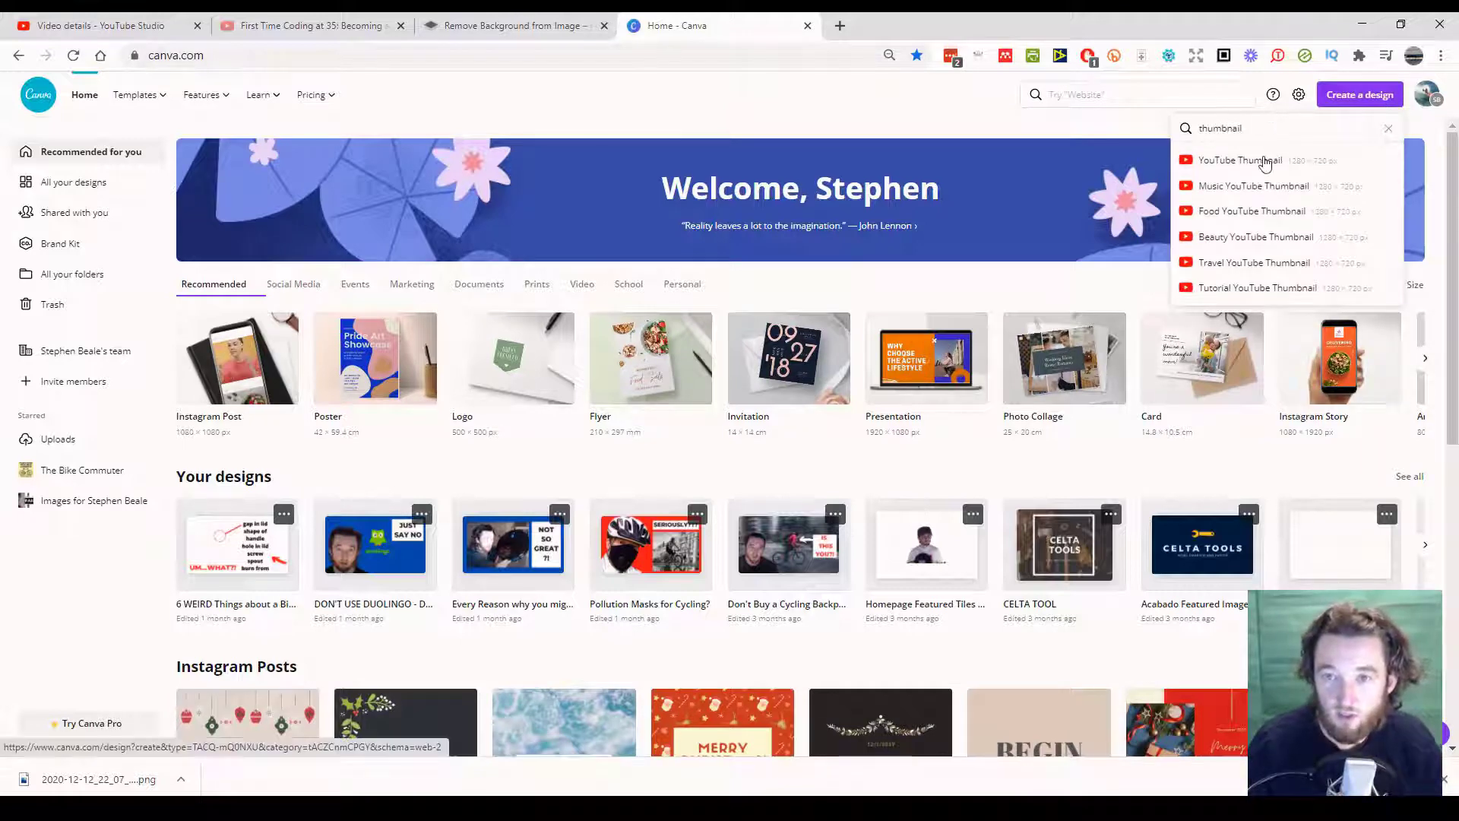
pyautogui.click(1246, 159)
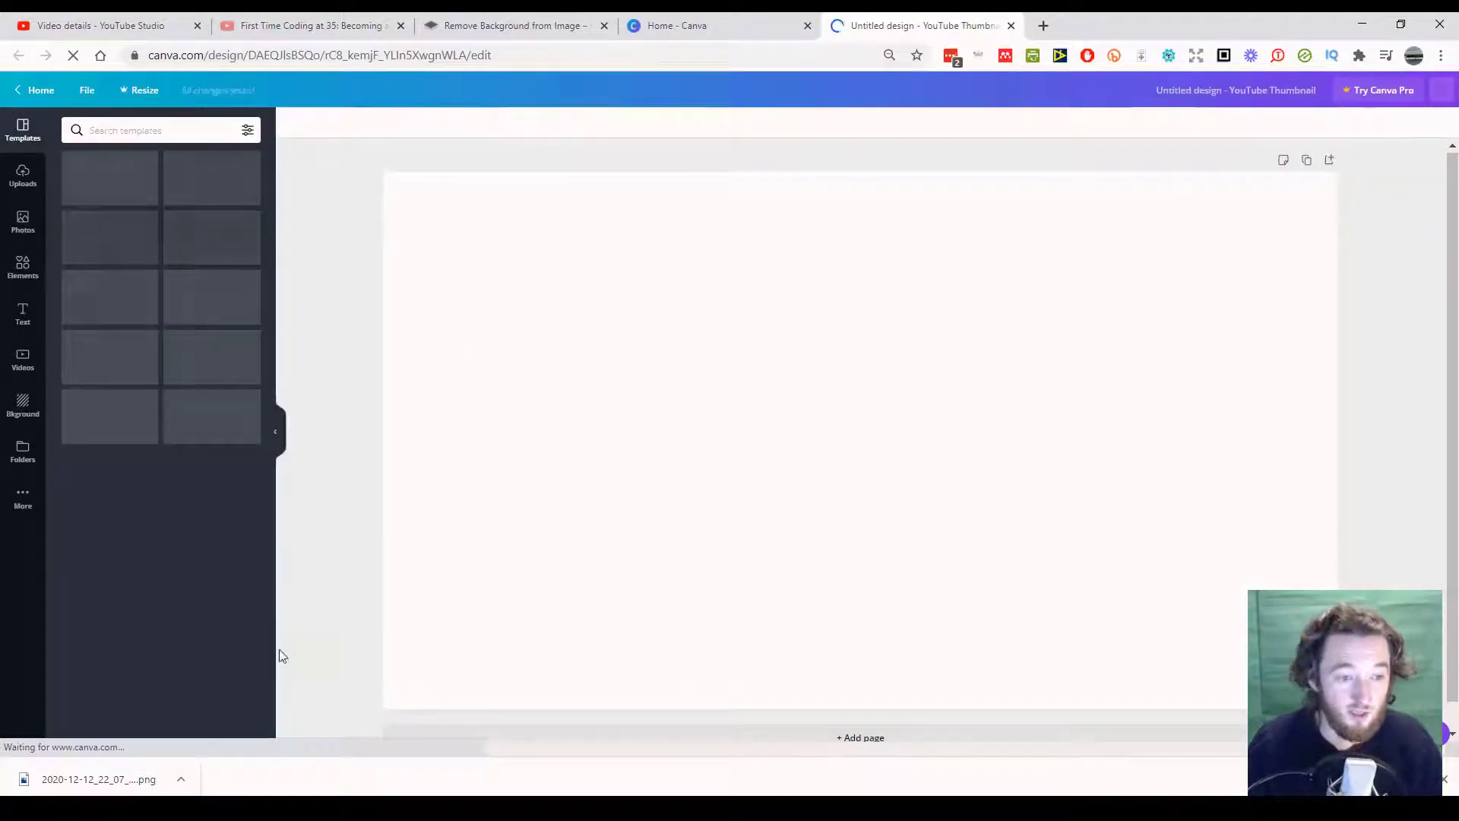
# Step: Upload the downloaded background-free PNG to the design's uploads and place it on the canvas
pyautogui.click(23, 175)
pyautogui.moveTo(111, 777); pyautogui.dragTo(113, 323)
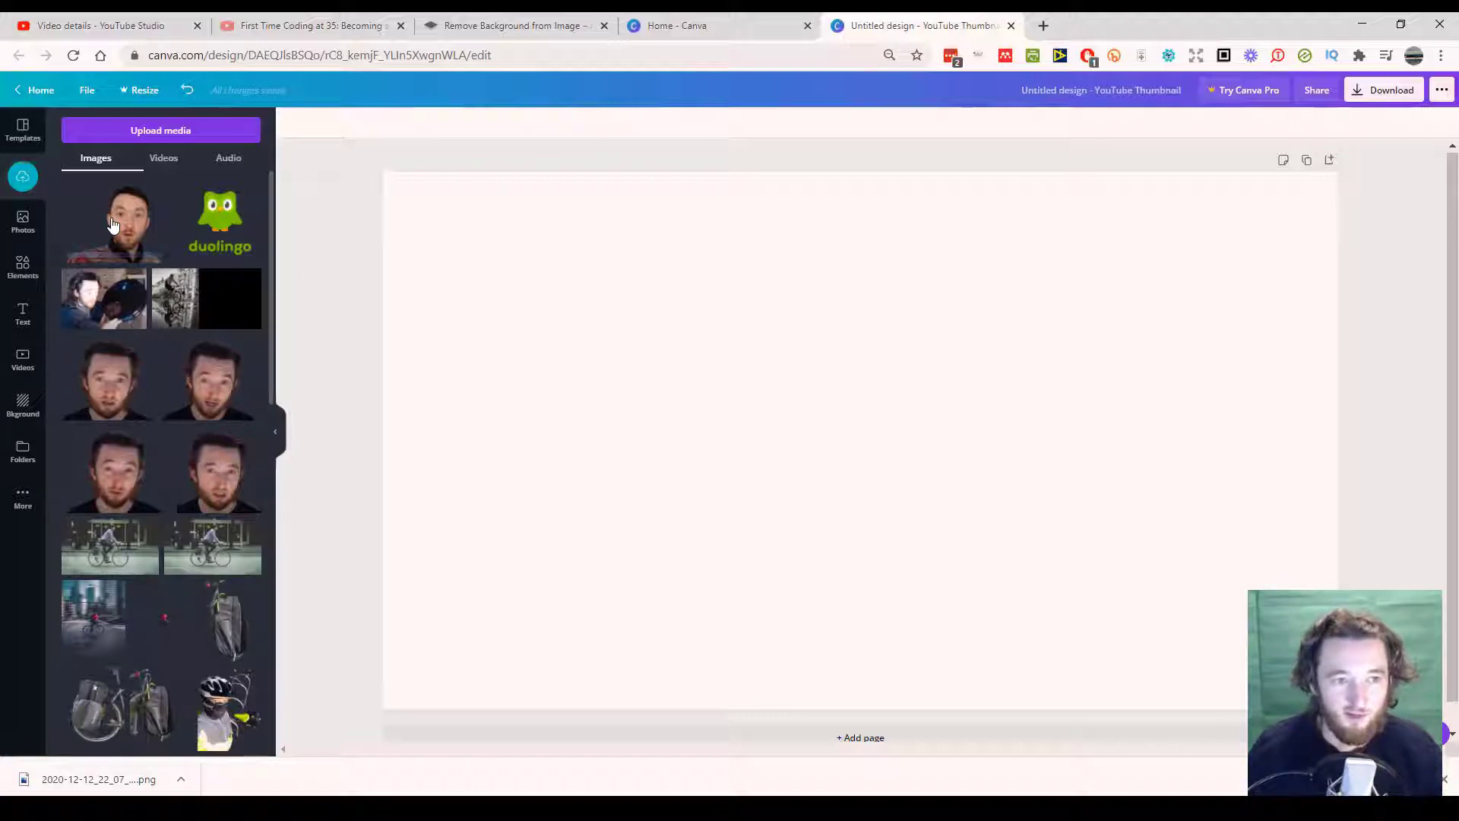
pyautogui.click(112, 222)
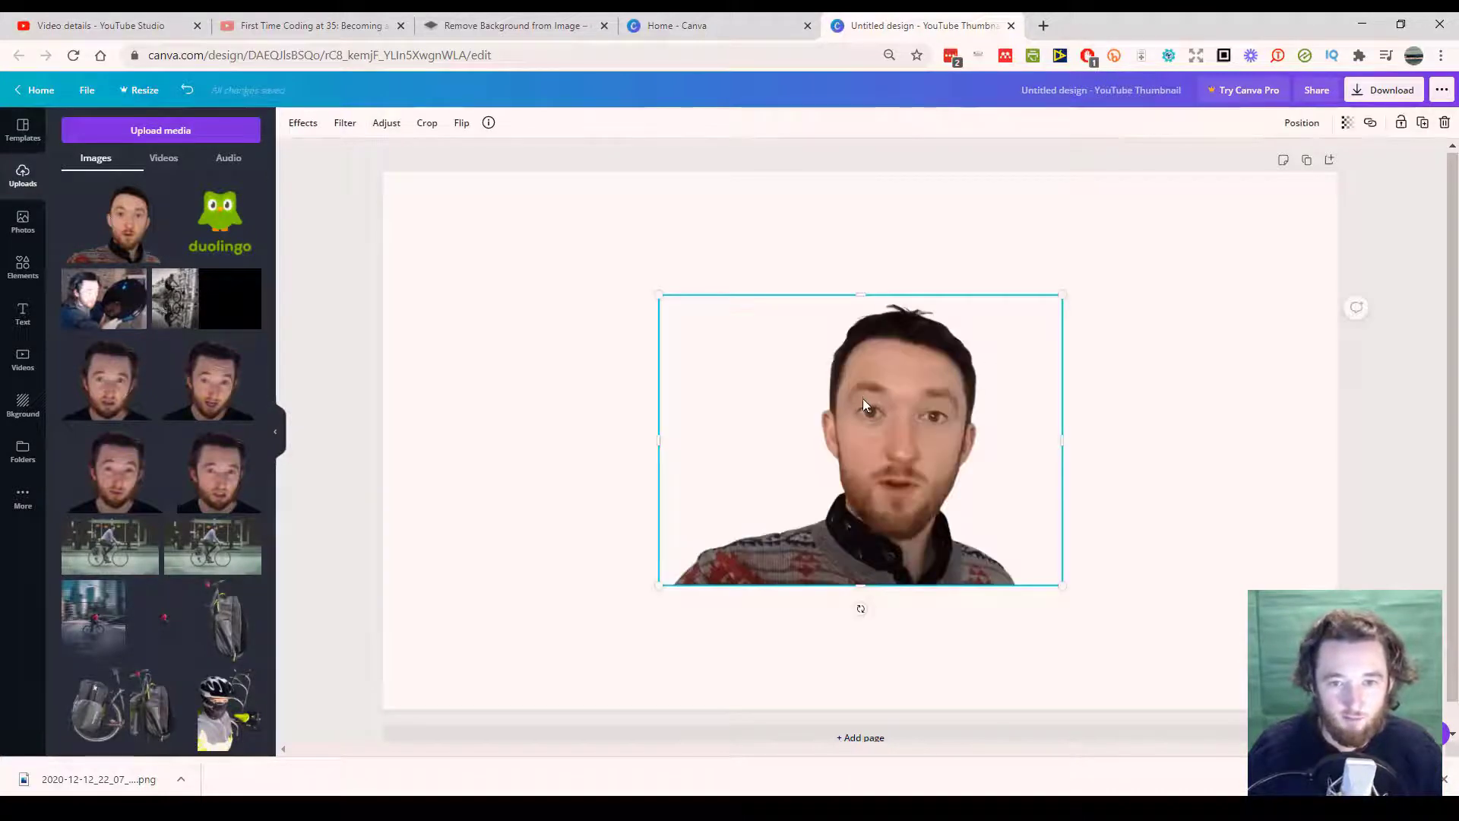
# Step: Enlarge the background-free portrait to the full height of the canvas and place it against the canvas's lower-left edge
pyautogui.moveTo(867, 404); pyautogui.dragTo(795, 519)
pyautogui.moveTo(583, 418); pyautogui.dragTo(287, 49)
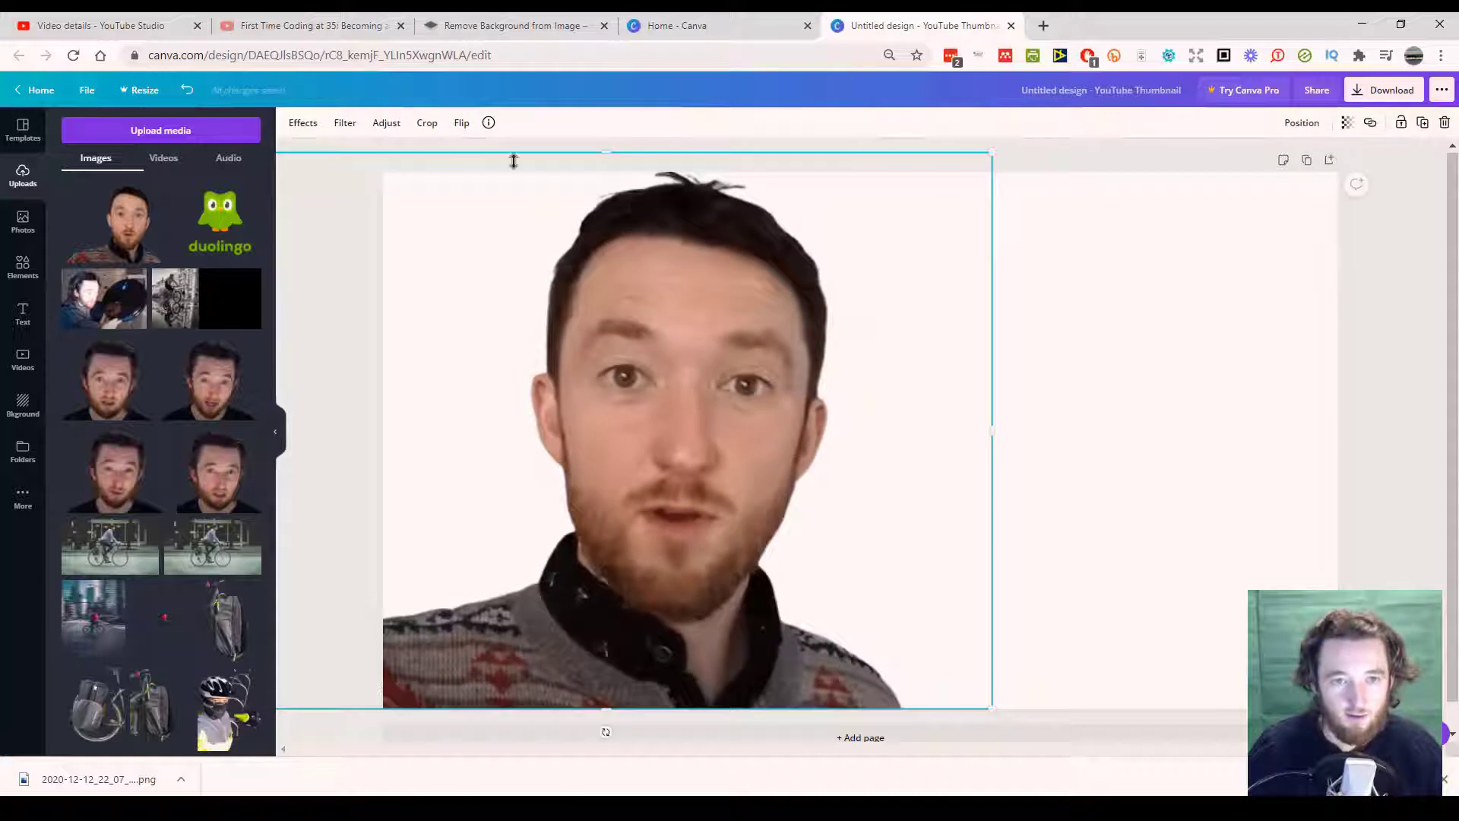
pyautogui.scroll(-1, 689, 244)
pyautogui.scroll(1, 624, 237)
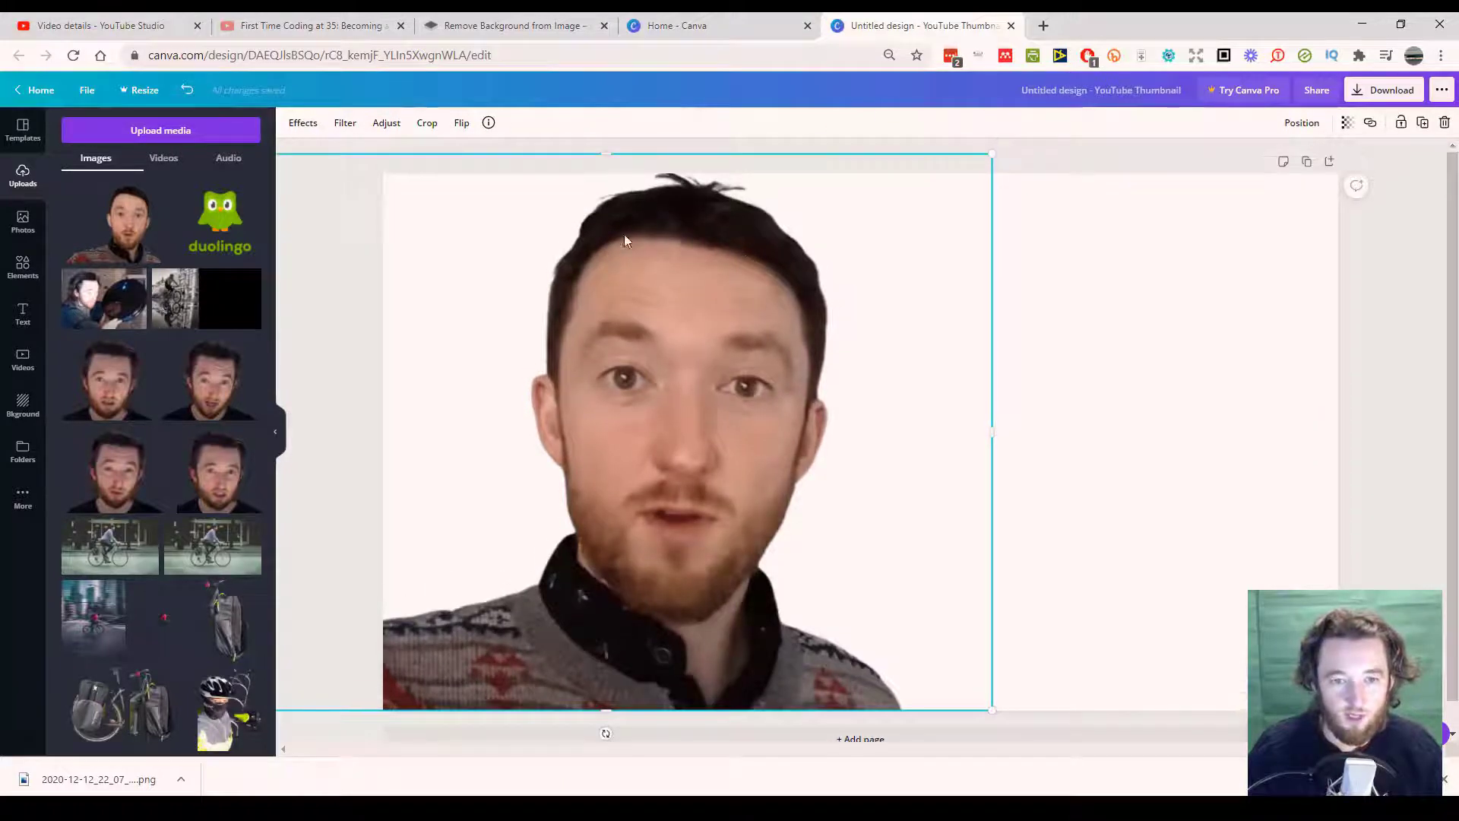
# Step: Enlarge the portrait slightly more and shift it further left so the head reaches the canvas's upper edge
pyautogui.click(1343, 736)
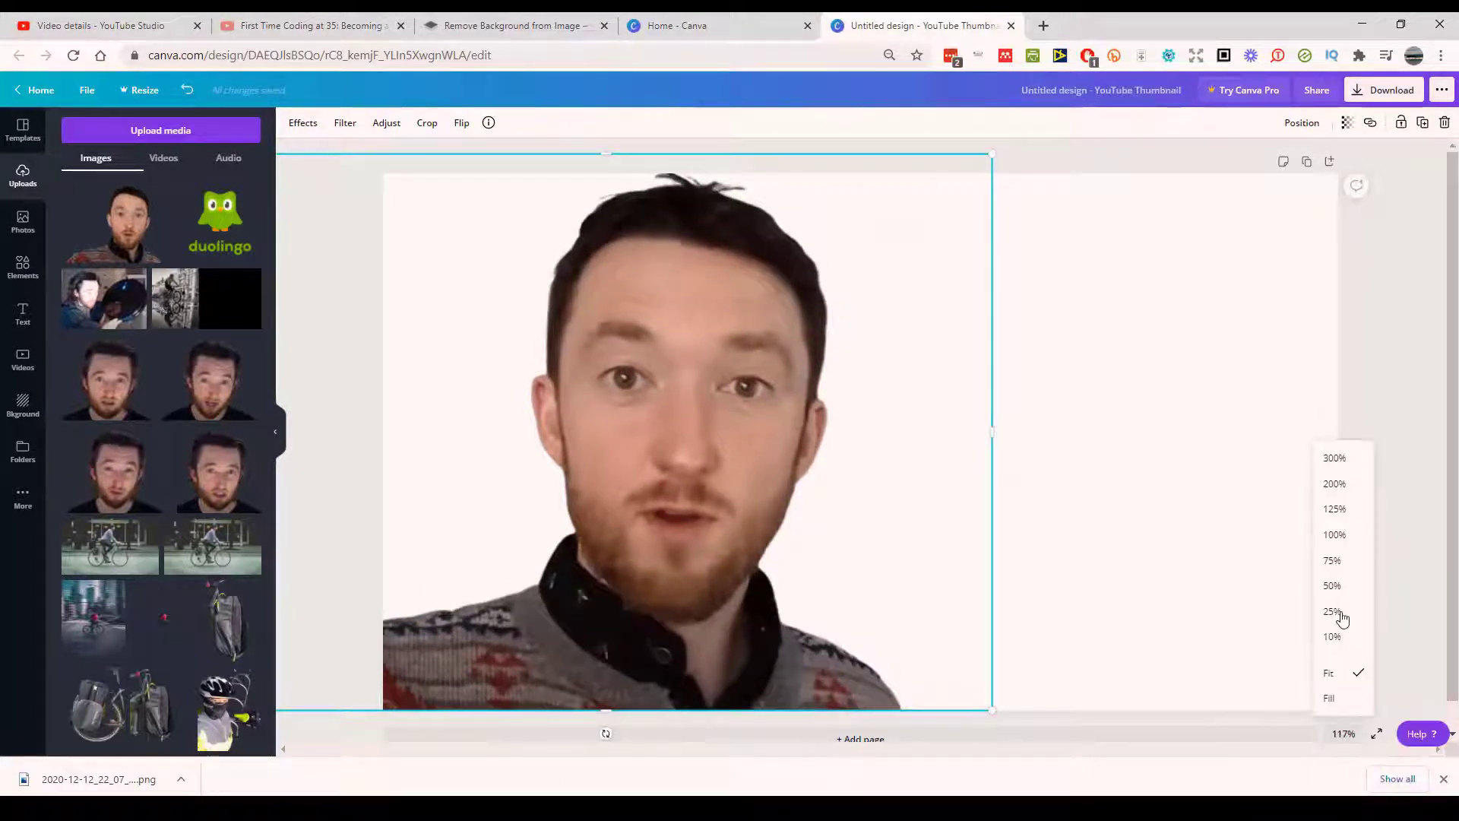
pyautogui.click(1332, 561)
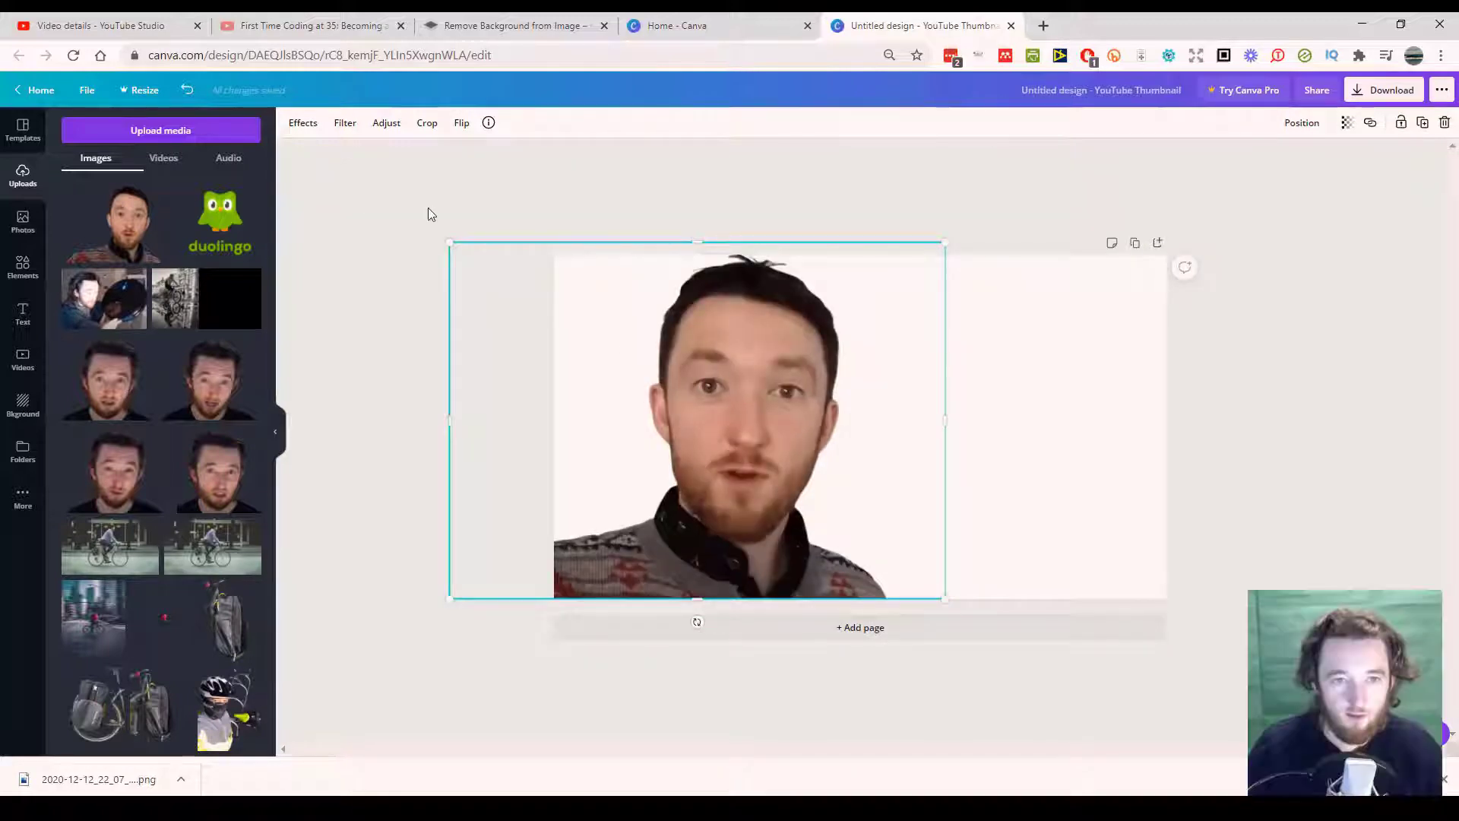
pyautogui.moveTo(442, 236); pyautogui.dragTo(424, 228)
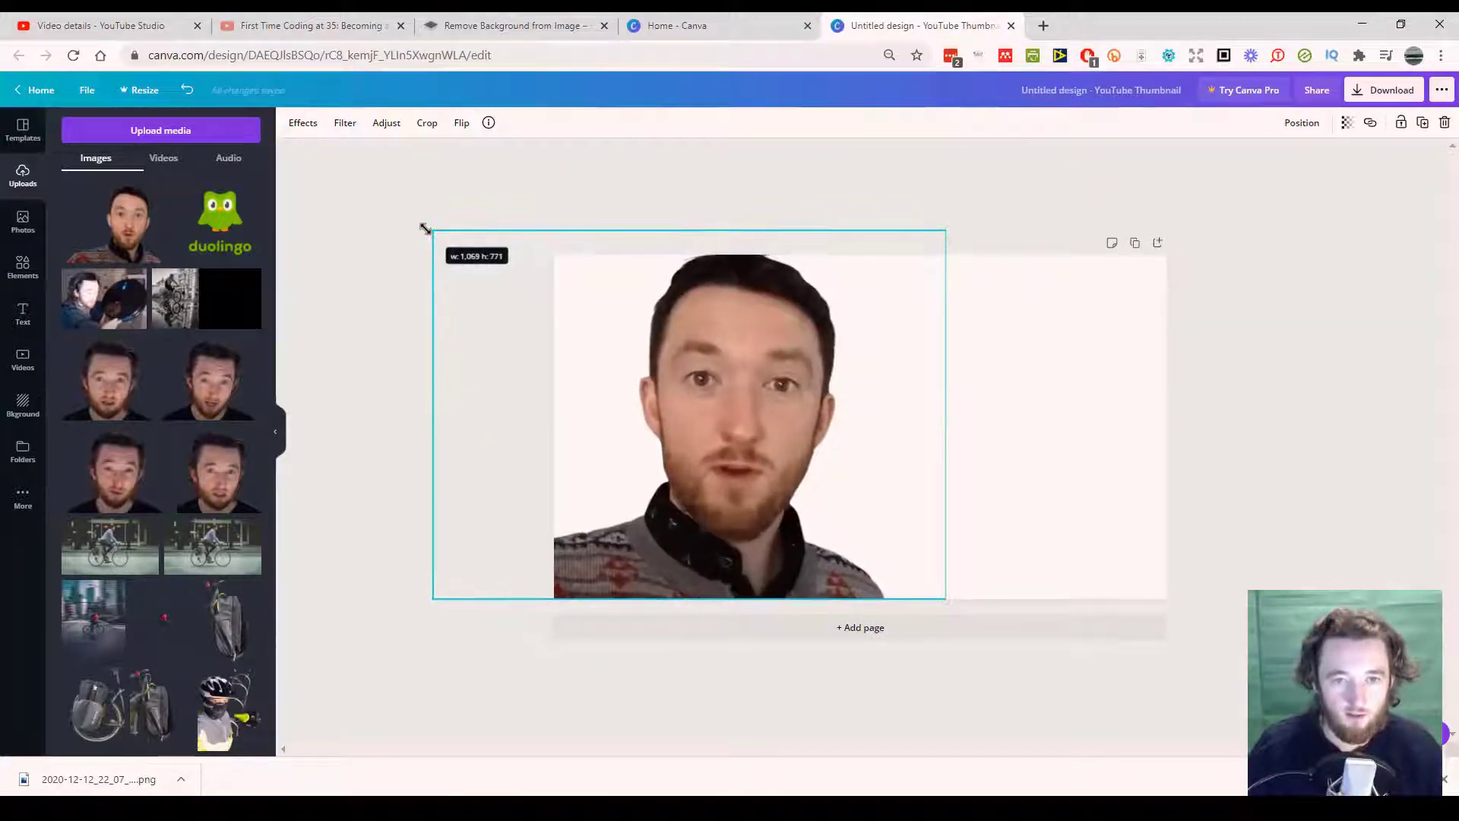
pyautogui.moveTo(662, 327); pyautogui.dragTo(627, 332)
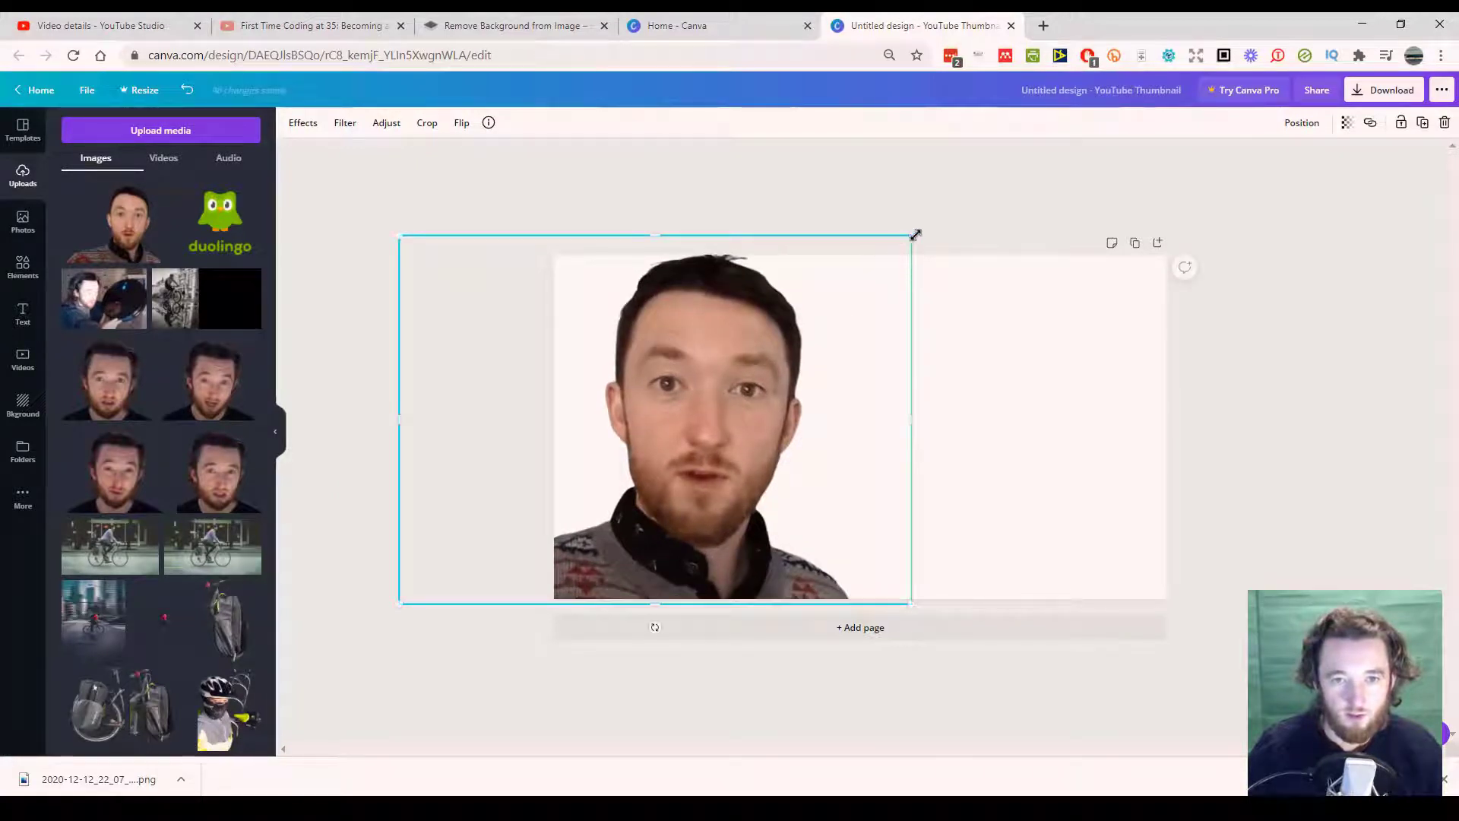
pyautogui.moveTo(915, 235); pyautogui.dragTo(919, 235)
pyautogui.moveTo(860, 348); pyautogui.dragTo(860, 344)
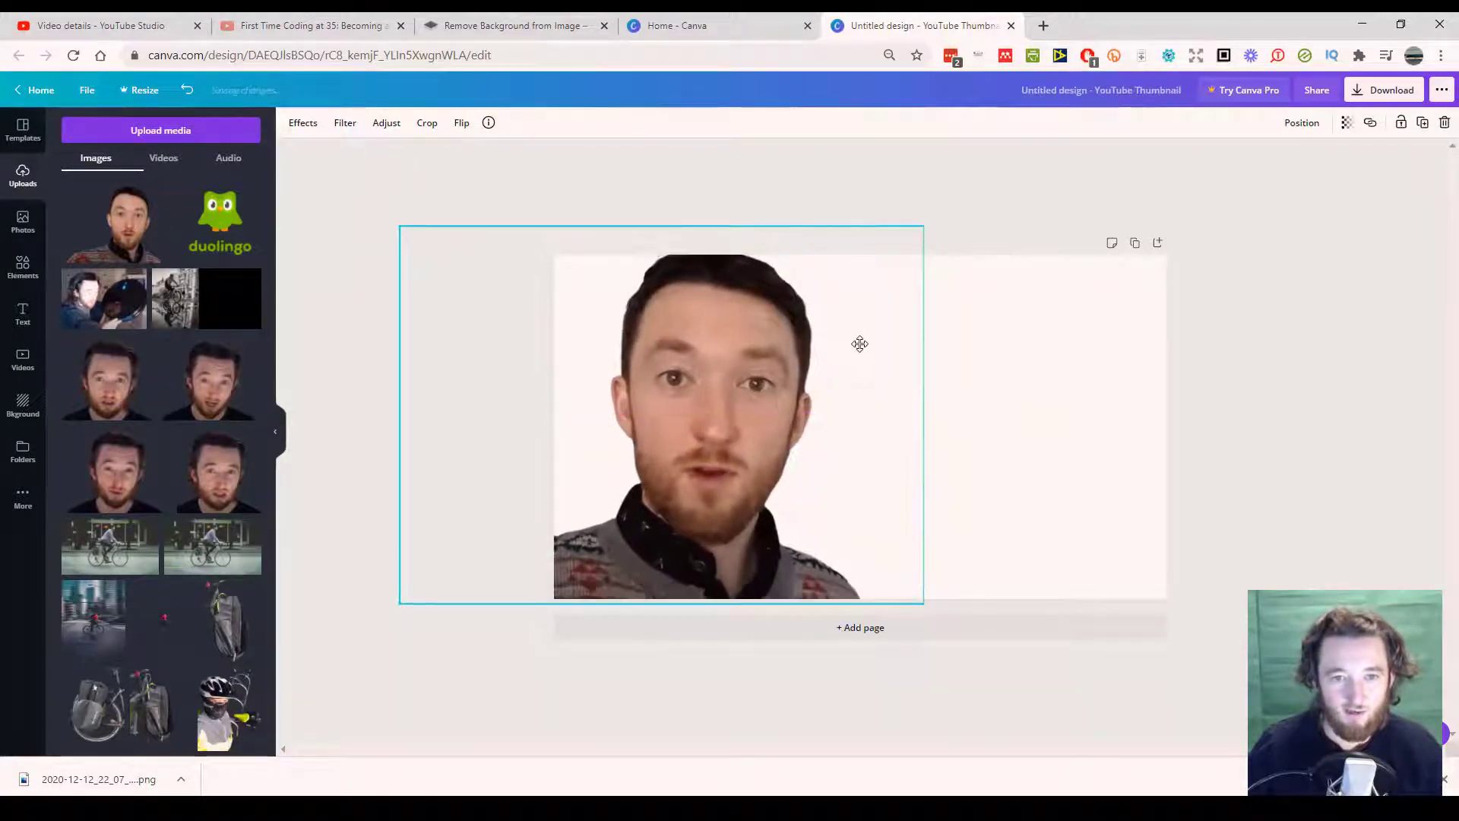
pyautogui.click(974, 207)
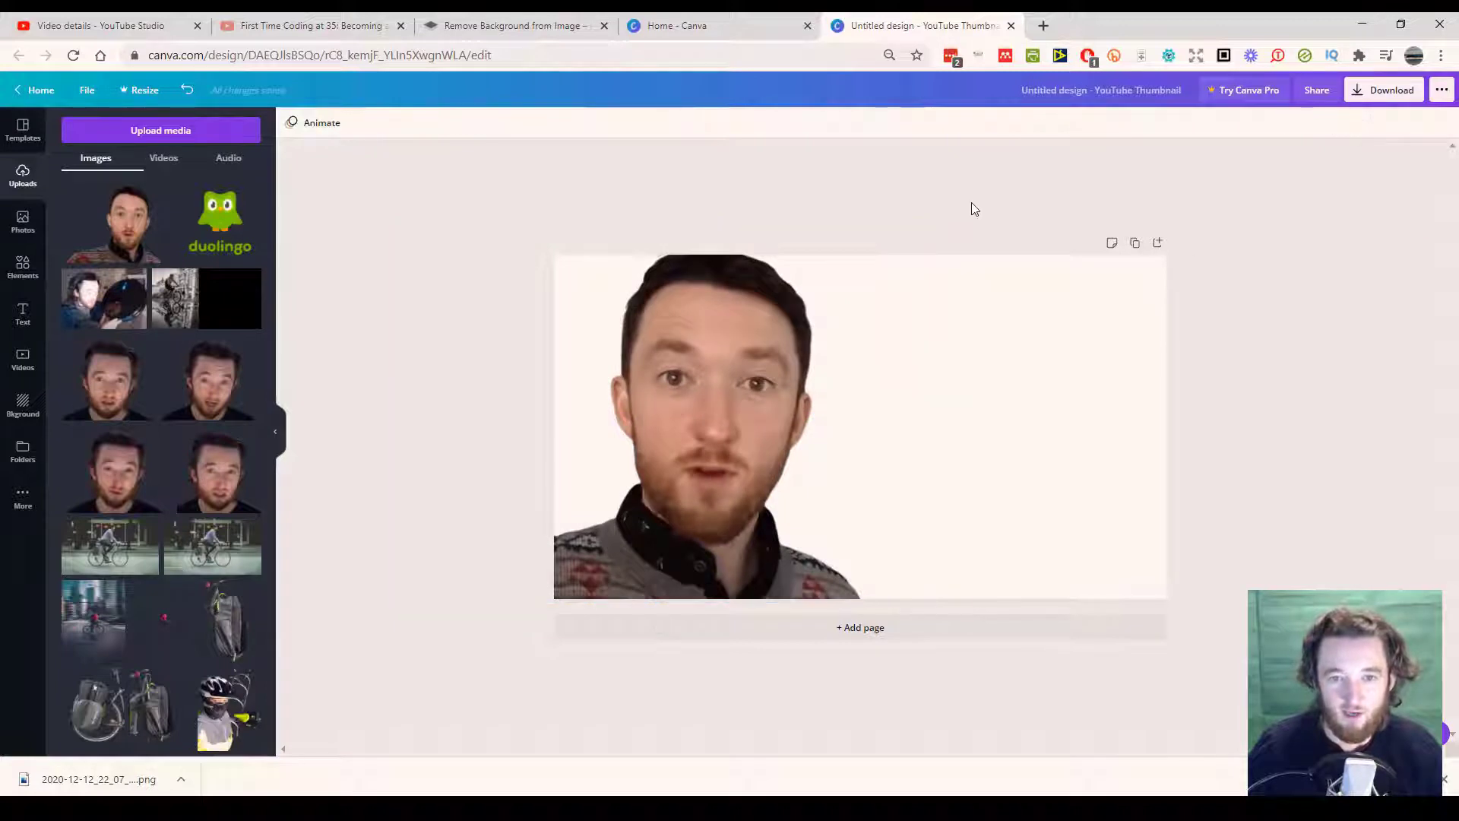
# Step: Apply the recently used pink, blue and green polygon image as the thumbnail's background
pyautogui.click(24, 407)
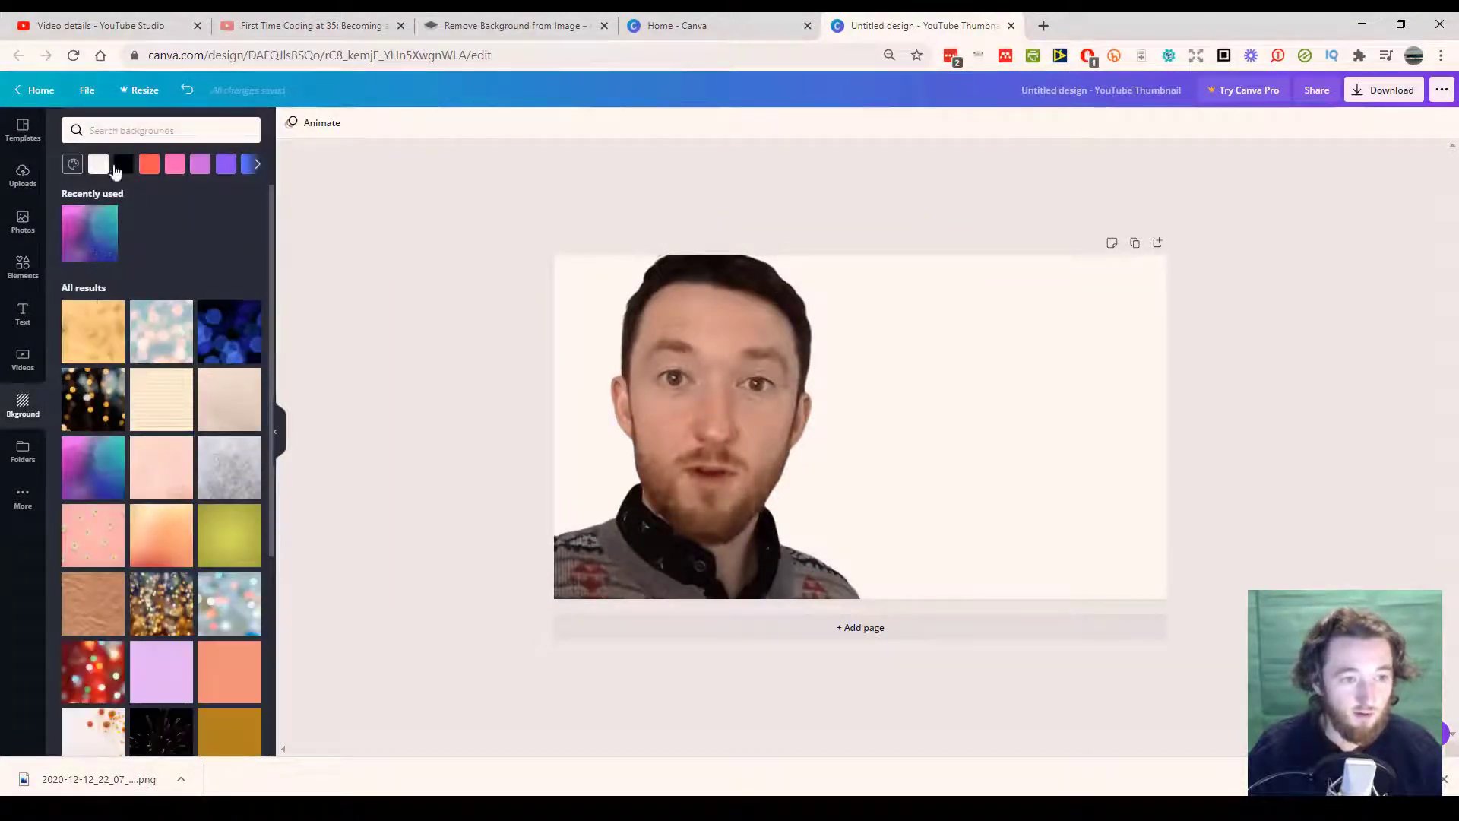
pyautogui.click(89, 230)
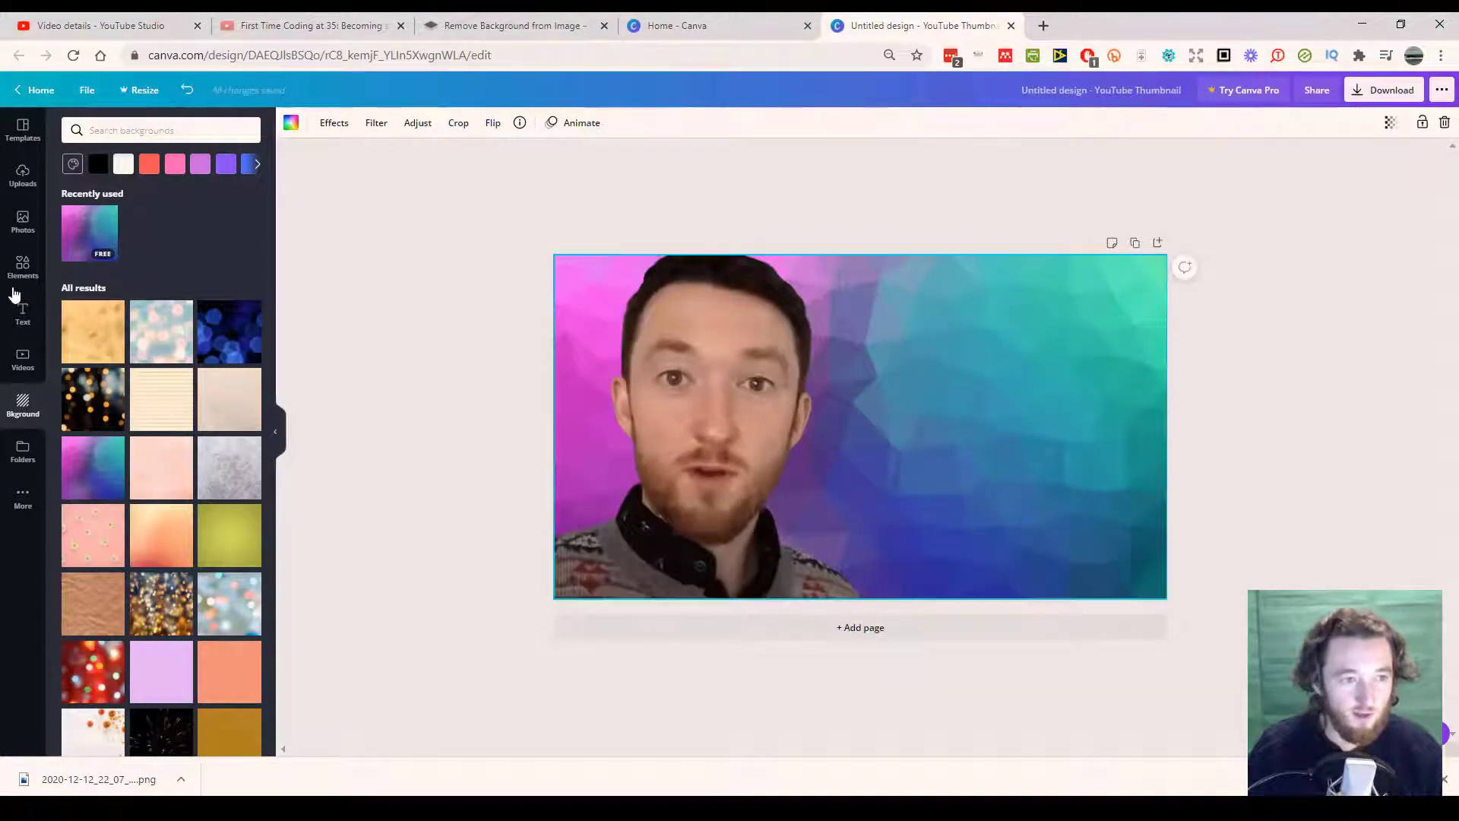
# Step: Add the recently used "cold, smooth & tasty." font combination and place it to the right of the portrait
pyautogui.click(17, 312)
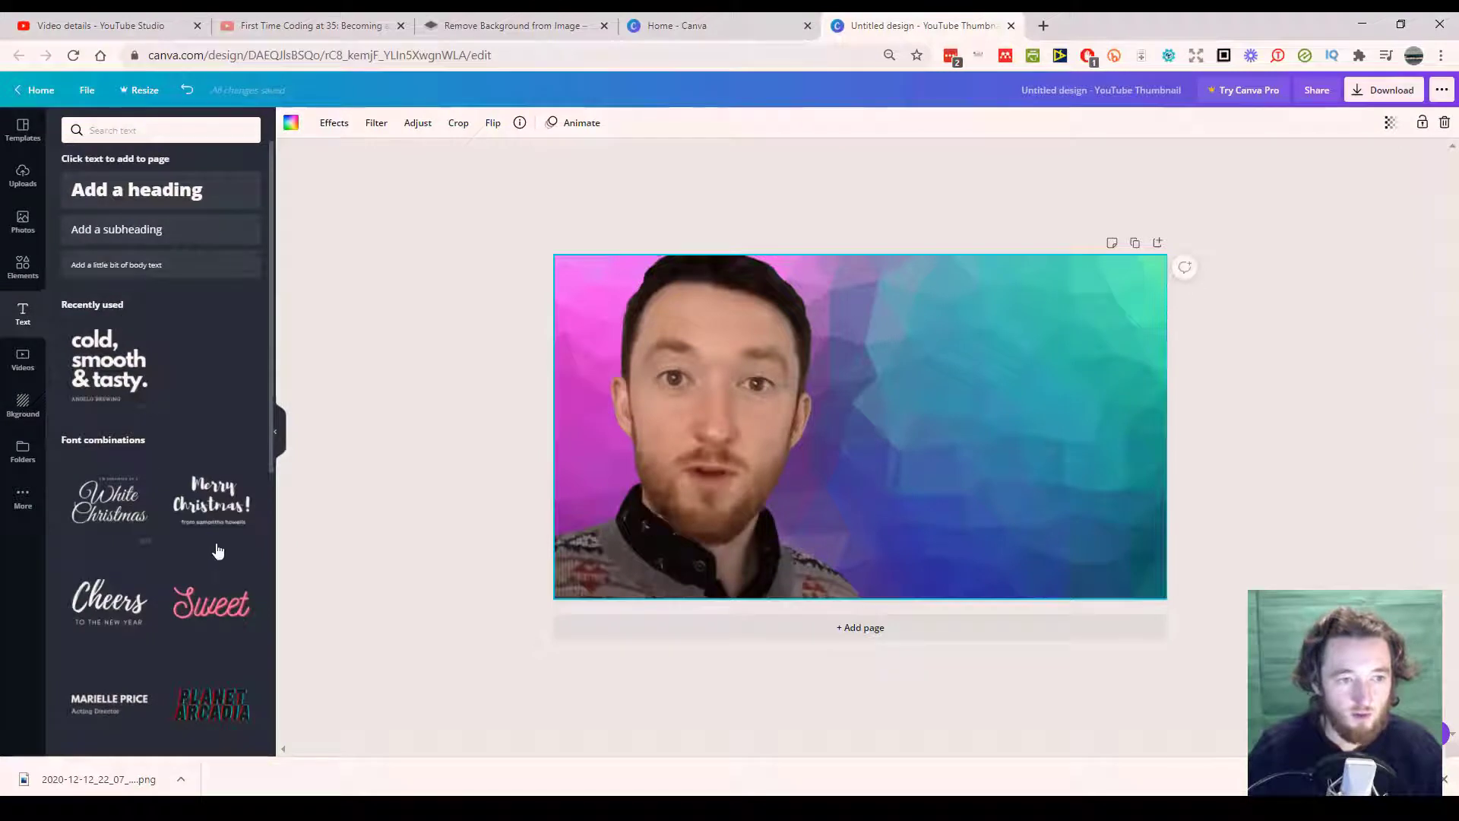
pyautogui.scroll(-1, 191, 549)
pyautogui.scroll(-5, 174, 532)
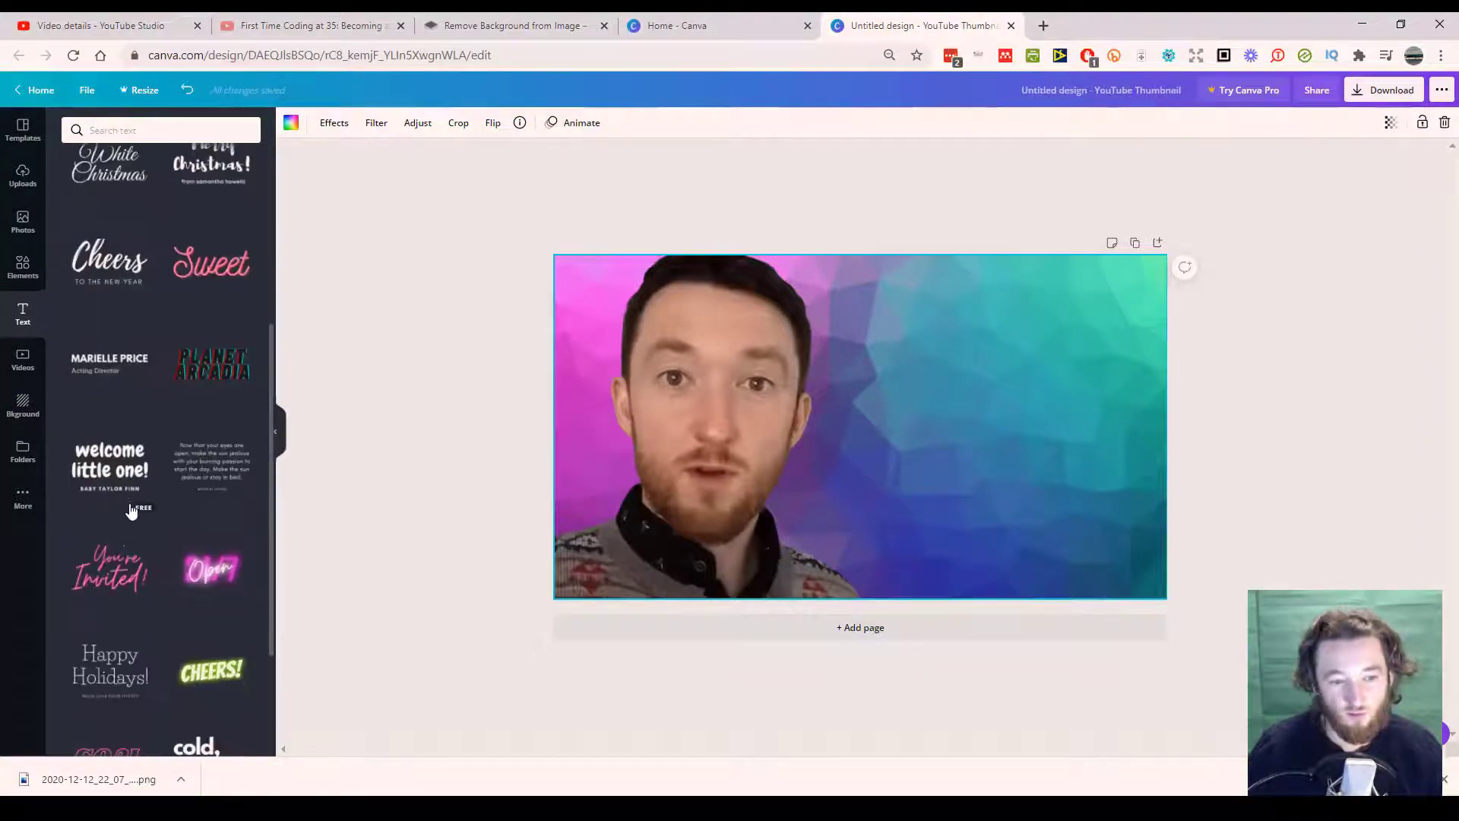
pyautogui.scroll(5, 134, 509)
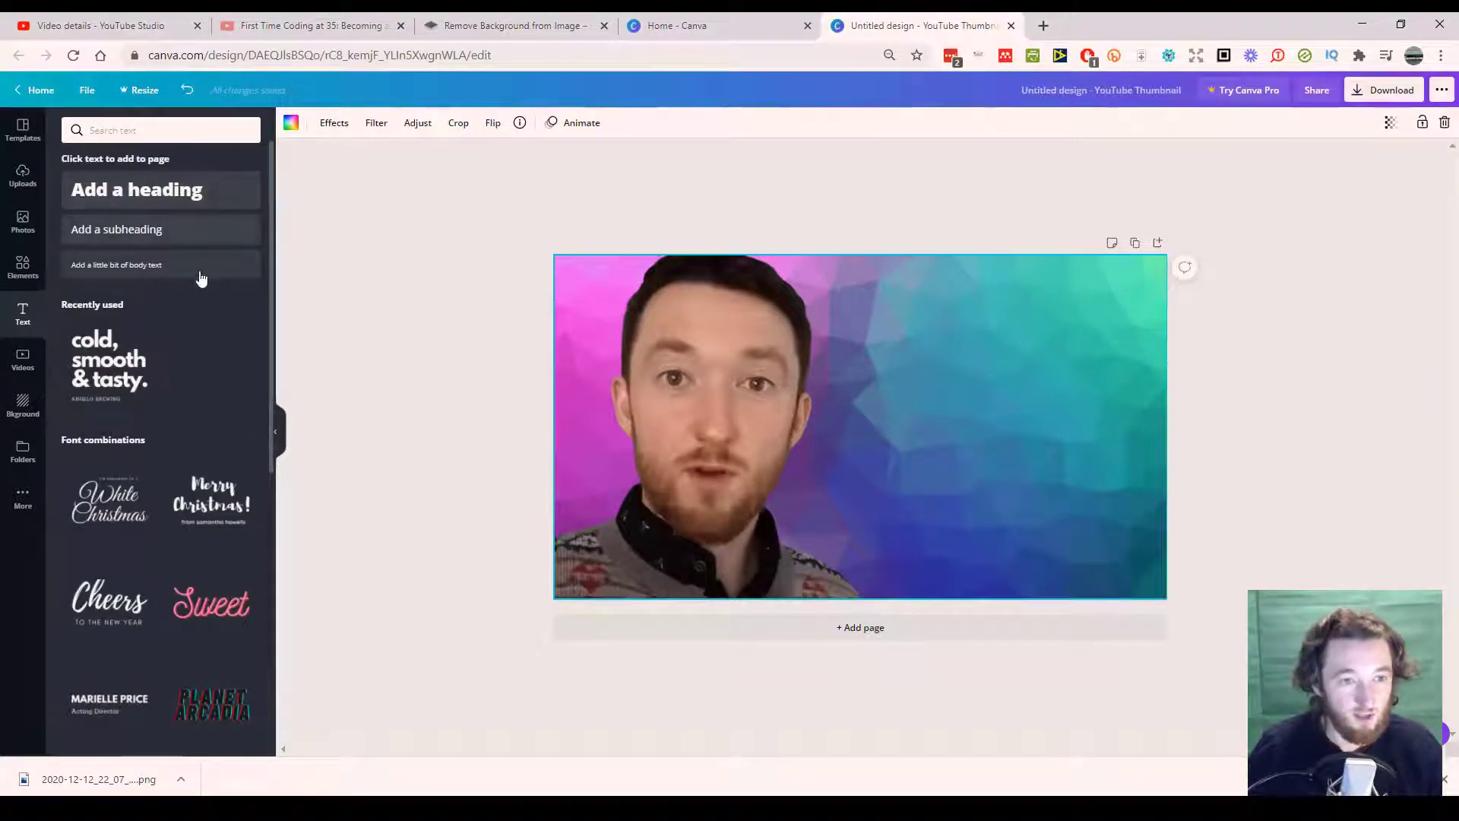
pyautogui.click(126, 350)
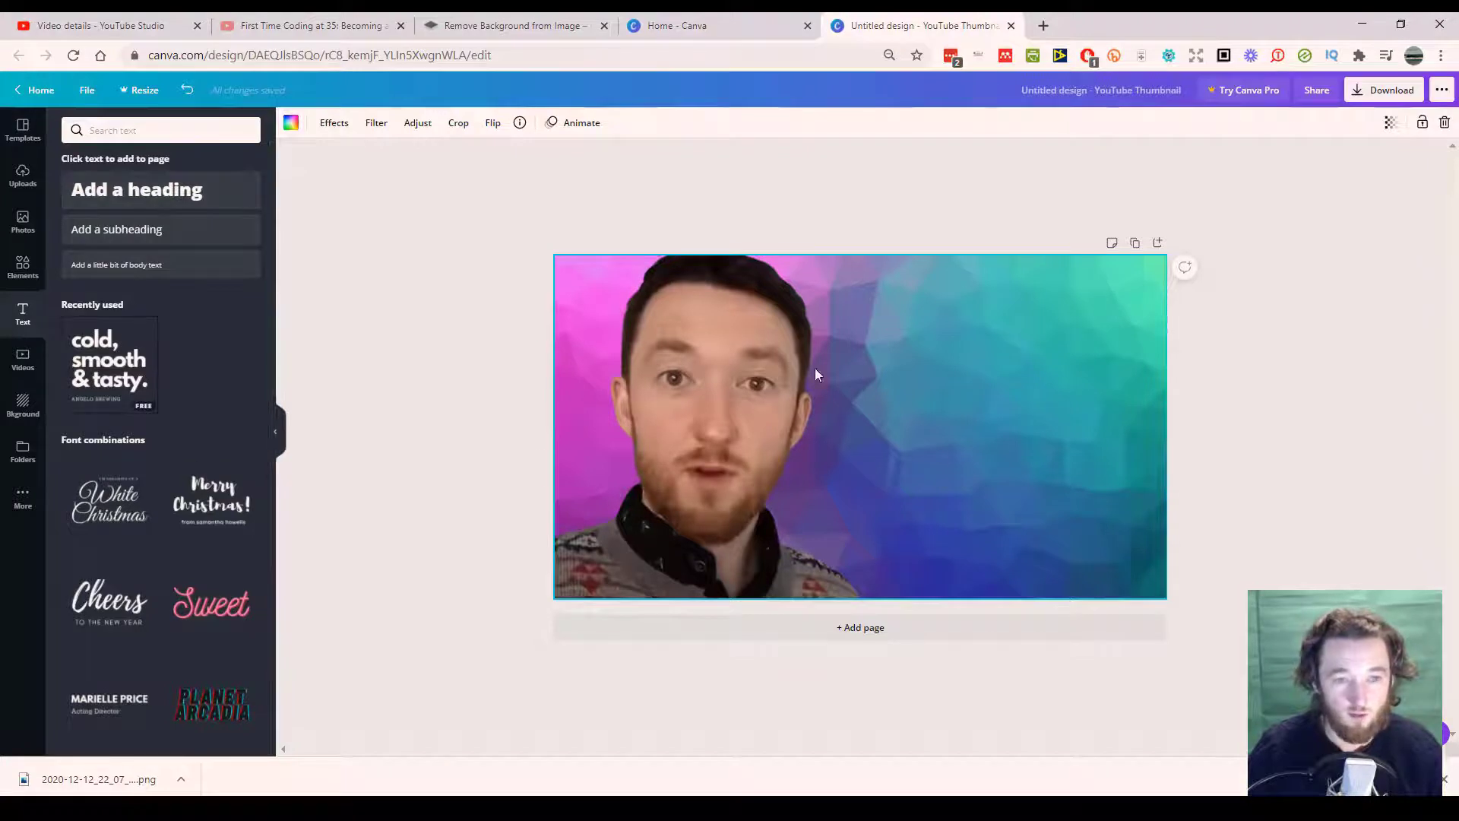
pyautogui.moveTo(846, 391); pyautogui.dragTo(904, 350)
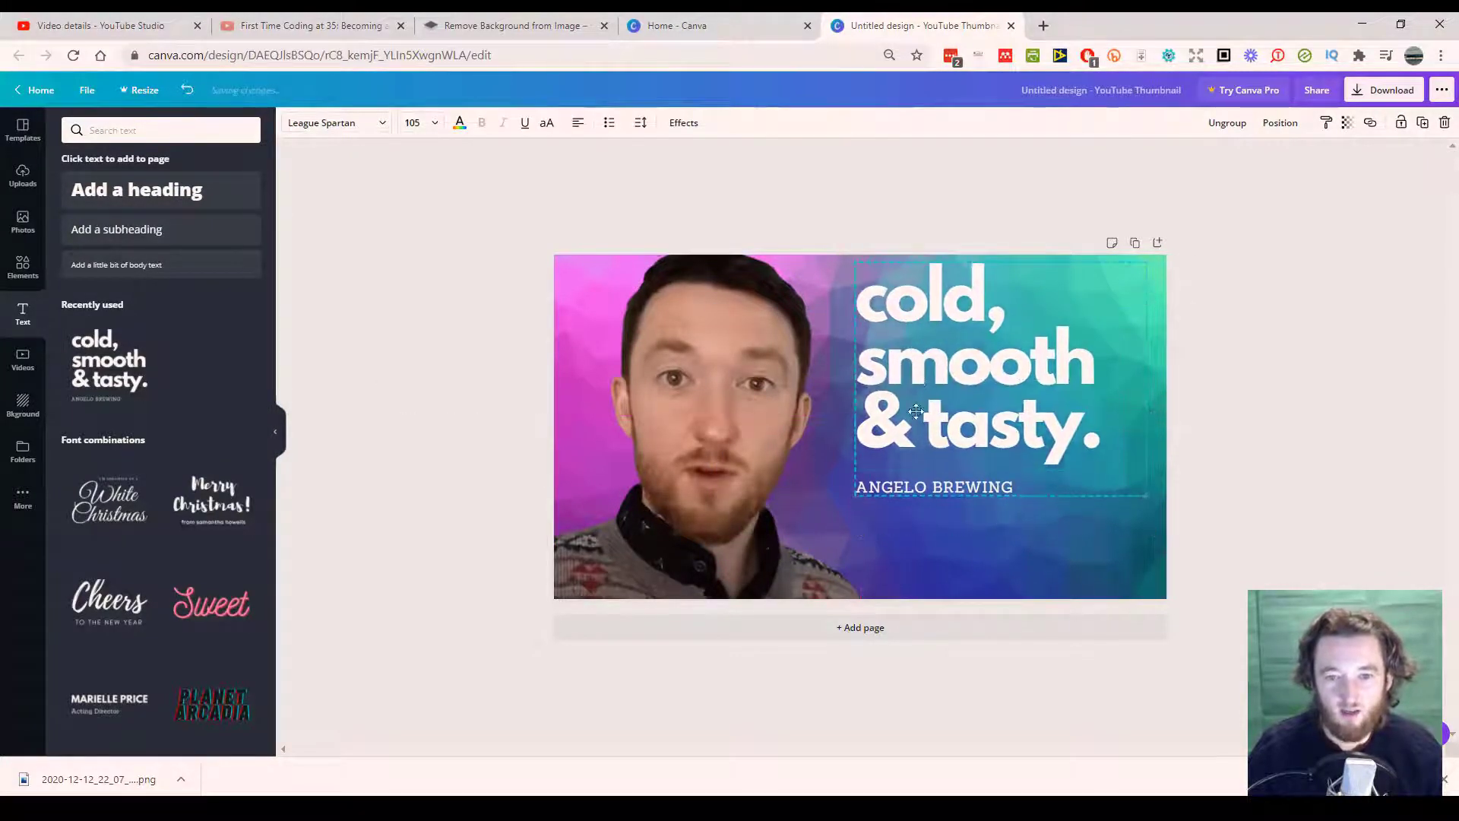
# Step: Delete the "ANGELO BREWING" subheading from the text group
pyautogui.click(923, 487)
pyautogui.doubleClick(924, 484)
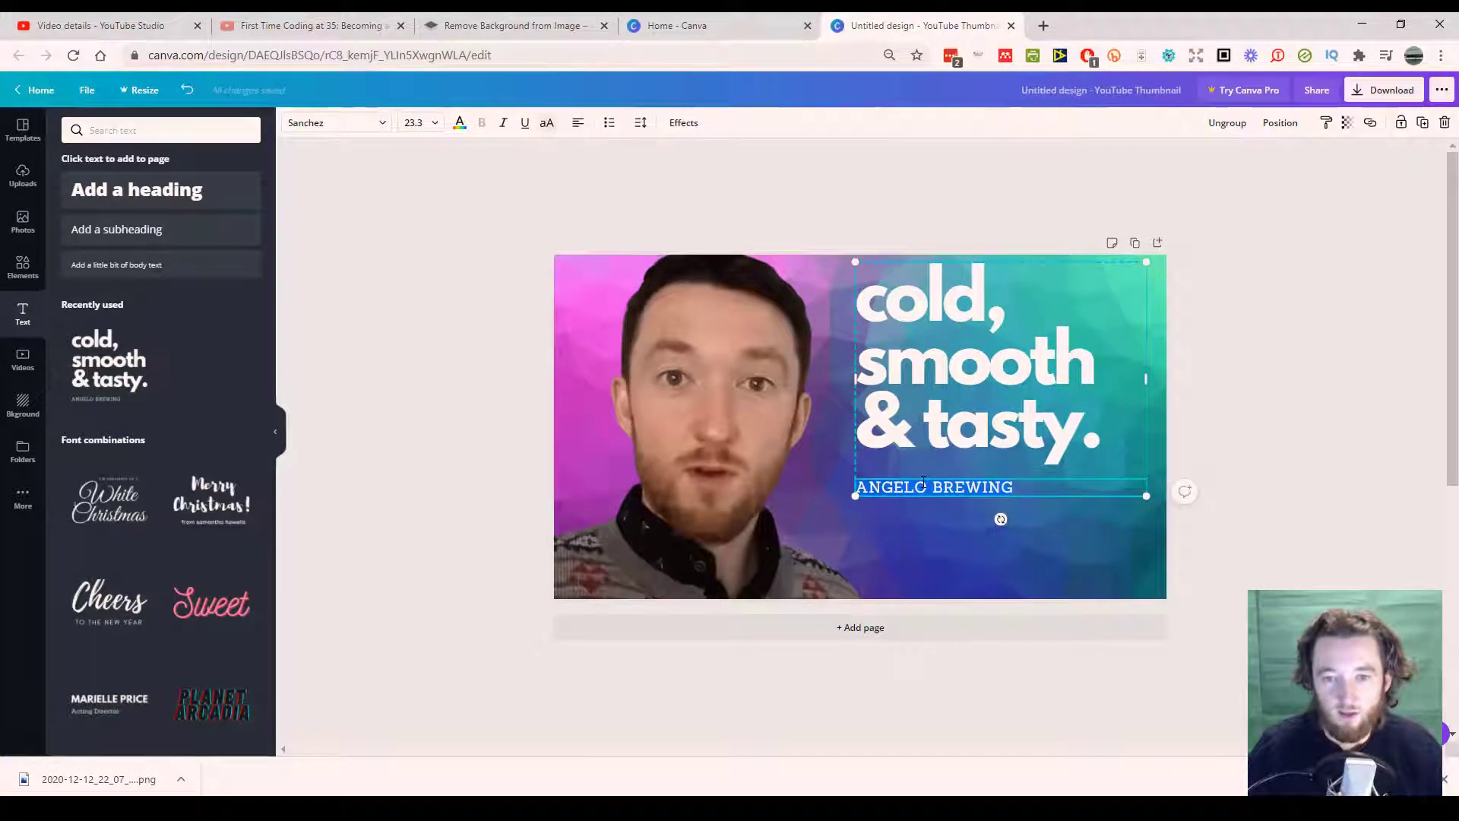
pyautogui.press('BackSpace')
# Step: Replace the heading text with "can it be done?" and shift the text group slightly down
pyautogui.click(962, 403)
pyautogui.click(962, 403)
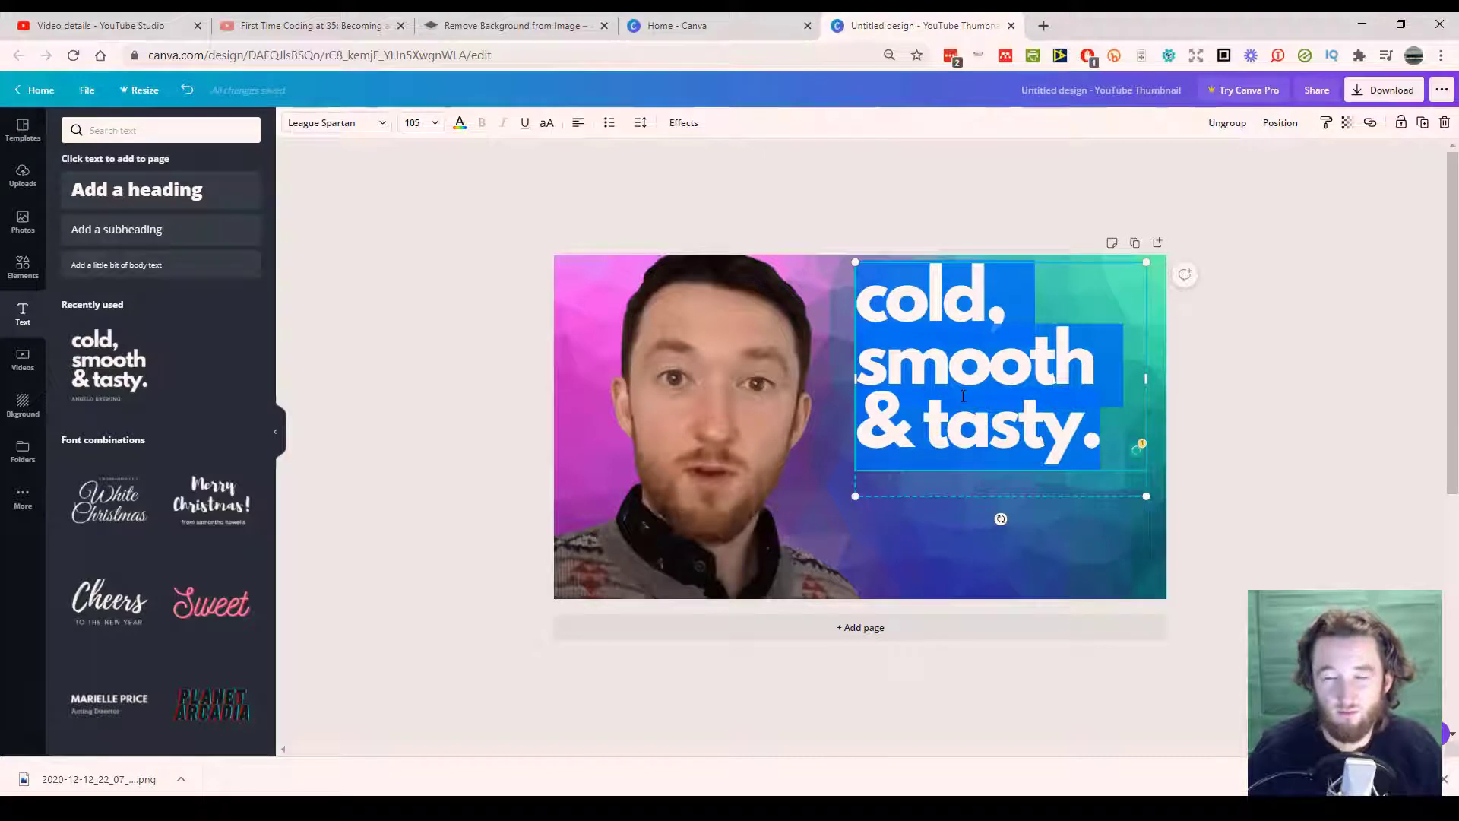
pyautogui.write('c')
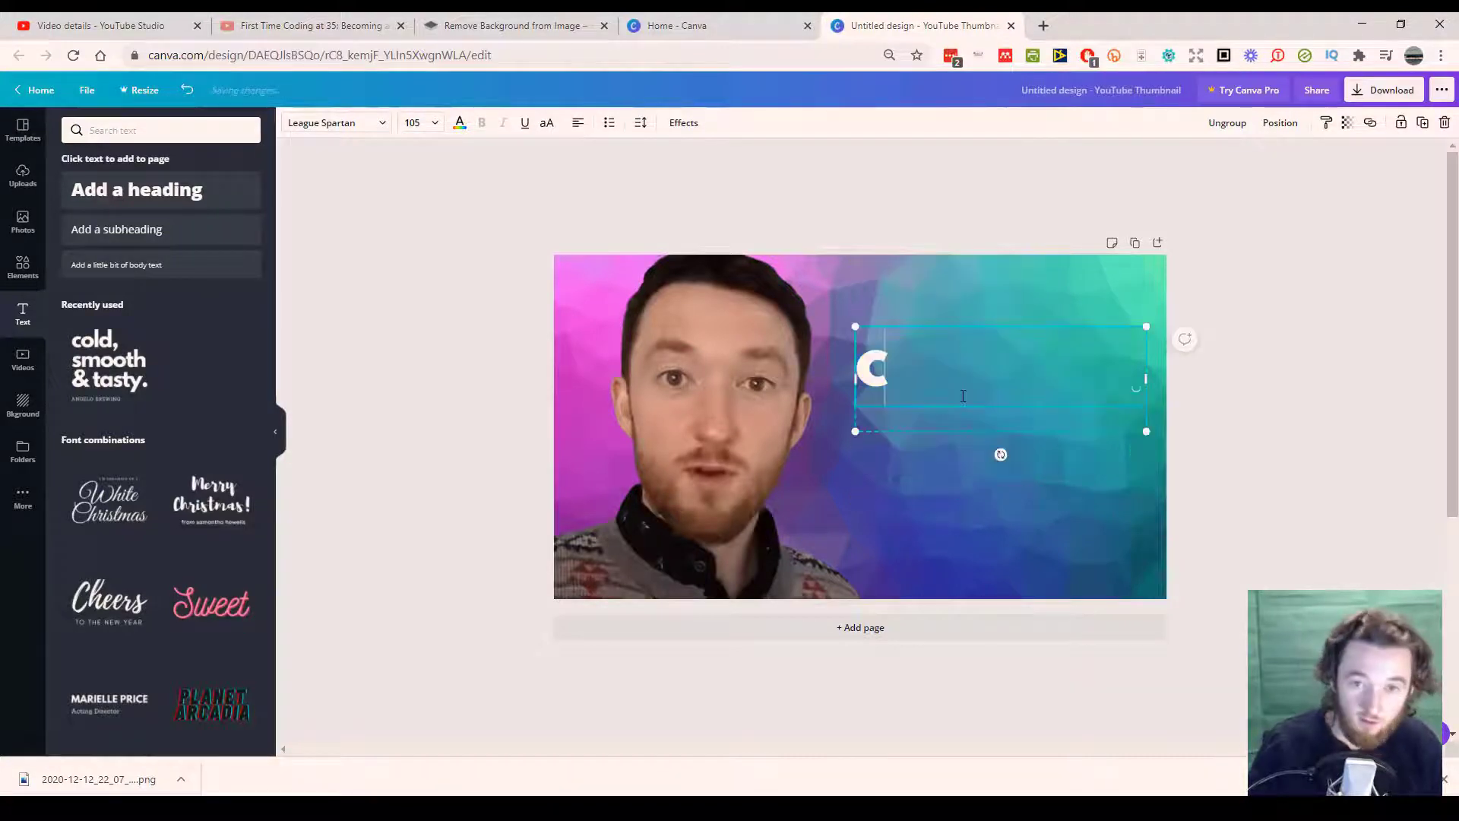
pyautogui.write('an it be dne')
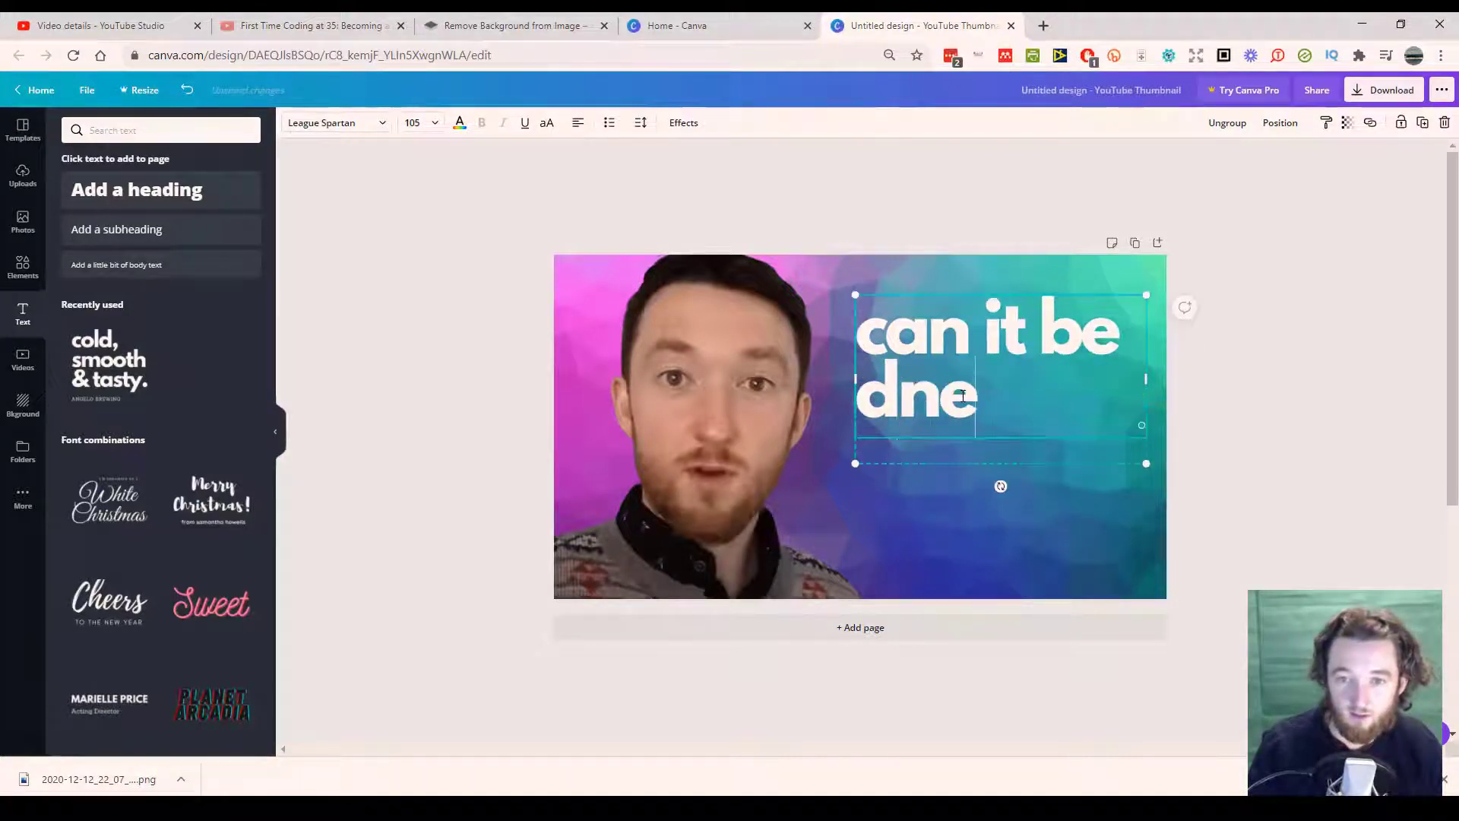
pyautogui.press('BackSpace')
pyautogui.press('BackSpace')
pyautogui.write('one?')
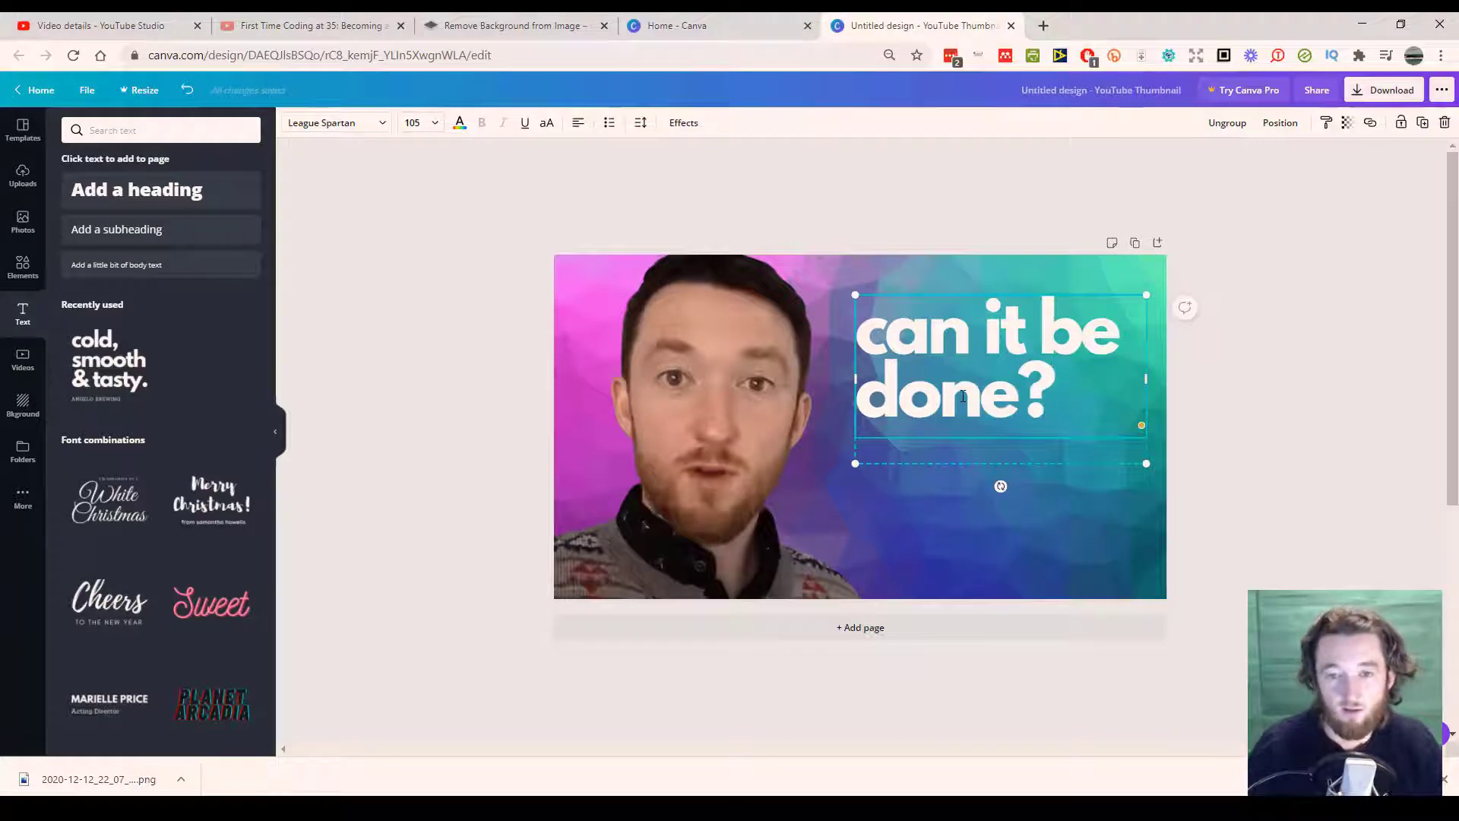
pyautogui.click(1251, 419)
pyautogui.moveTo(1042, 405)
pyautogui.mouseDown()
pyautogui.moveTo(1024, 425)
pyautogui.moveTo(1024, 406)
pyautogui.mouseUp()
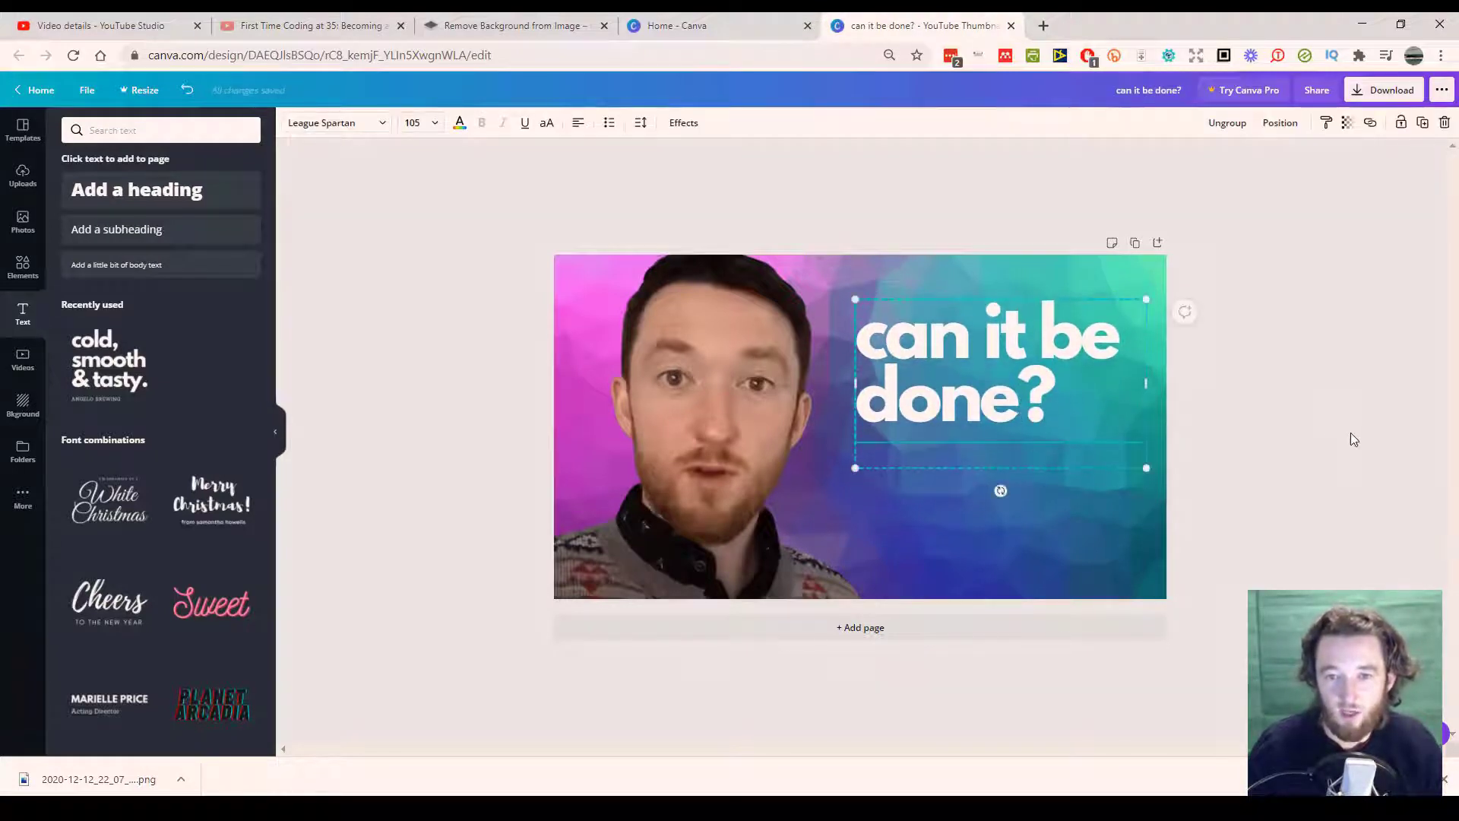
pyautogui.click(1218, 375)
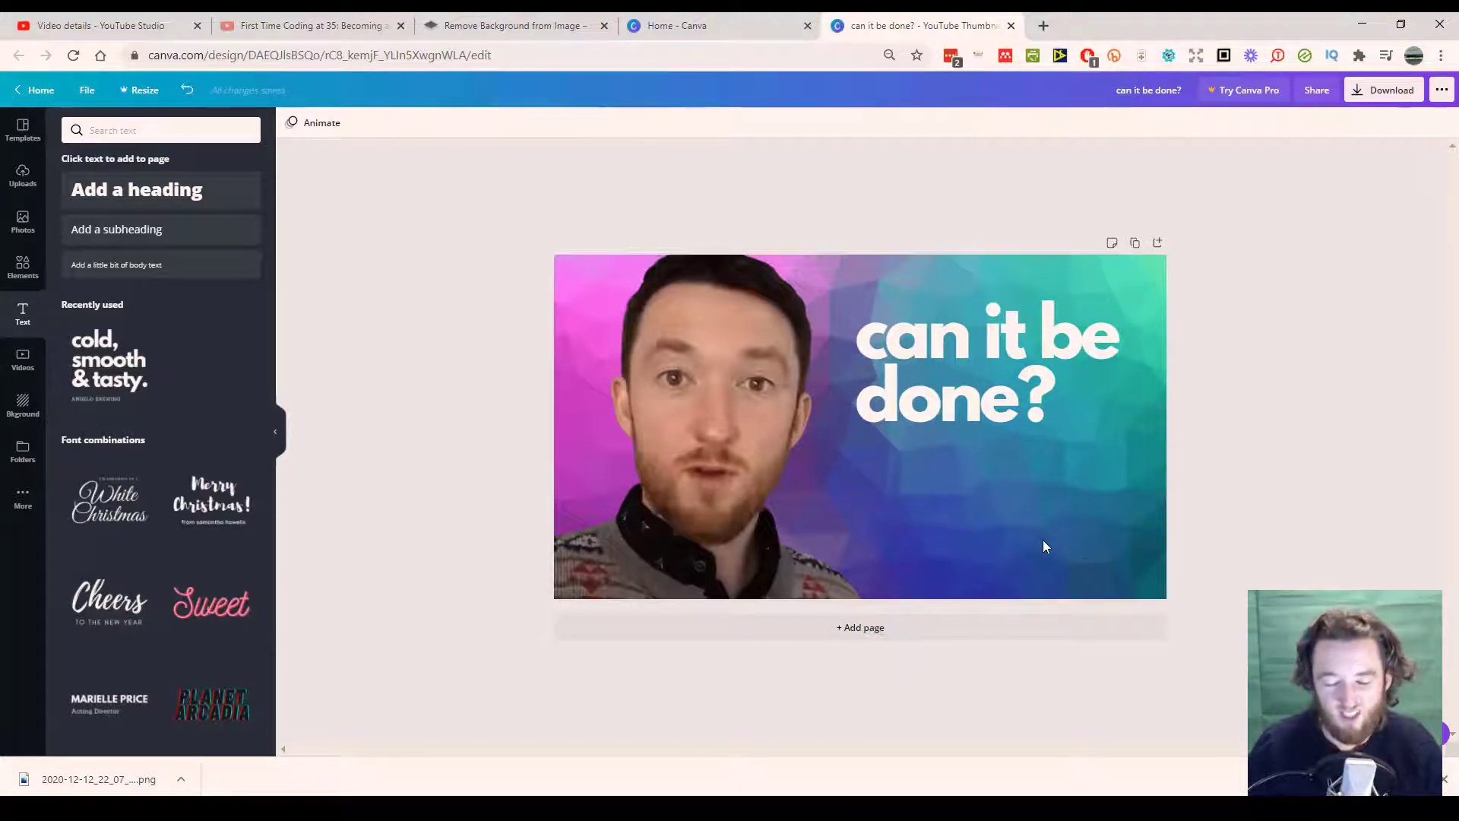
# Step: Break the heading after "can" so the text runs over three lines
pyautogui.click(988, 345)
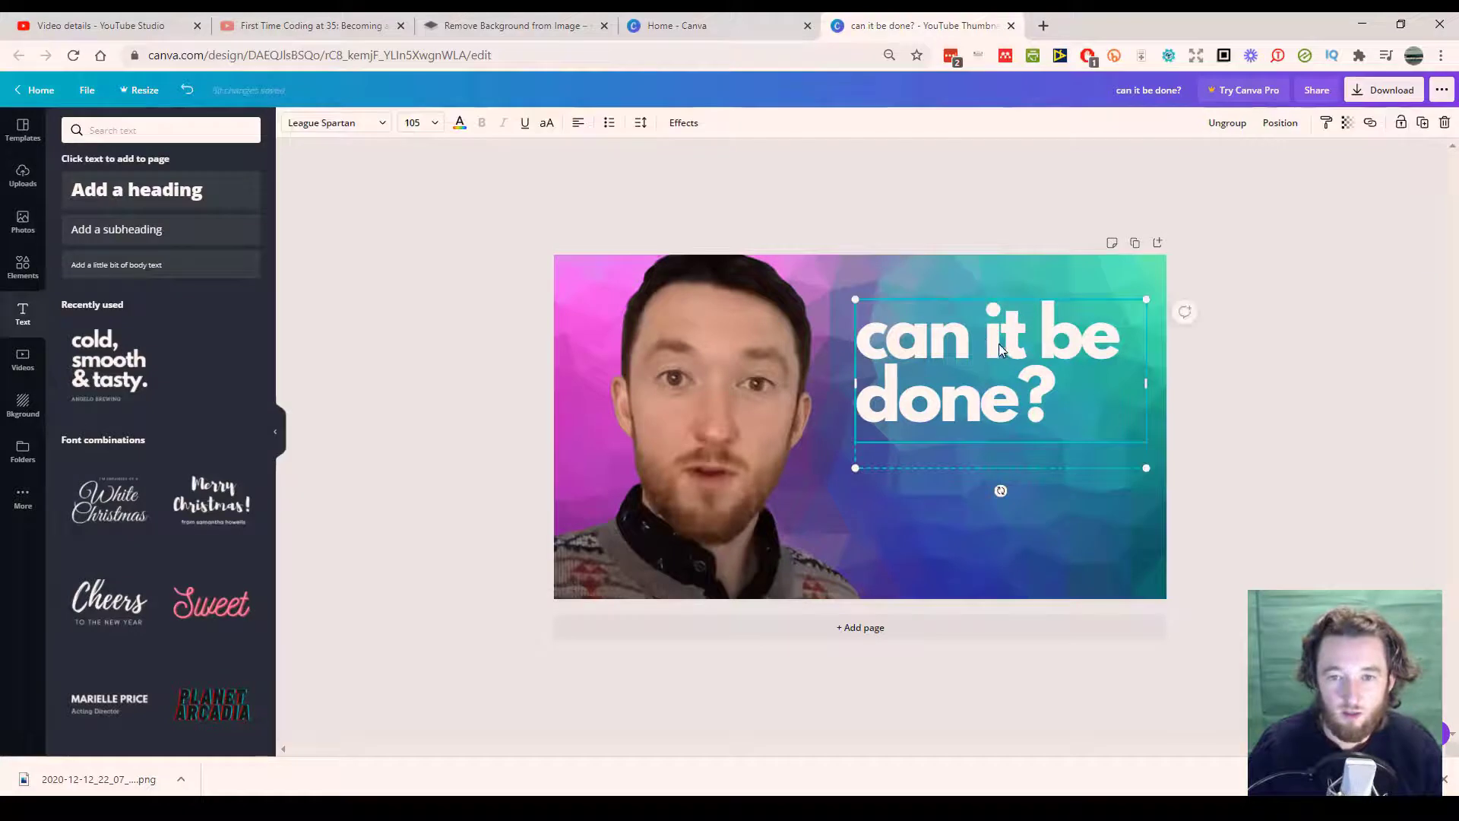
pyautogui.click(990, 344)
pyautogui.press('Return')
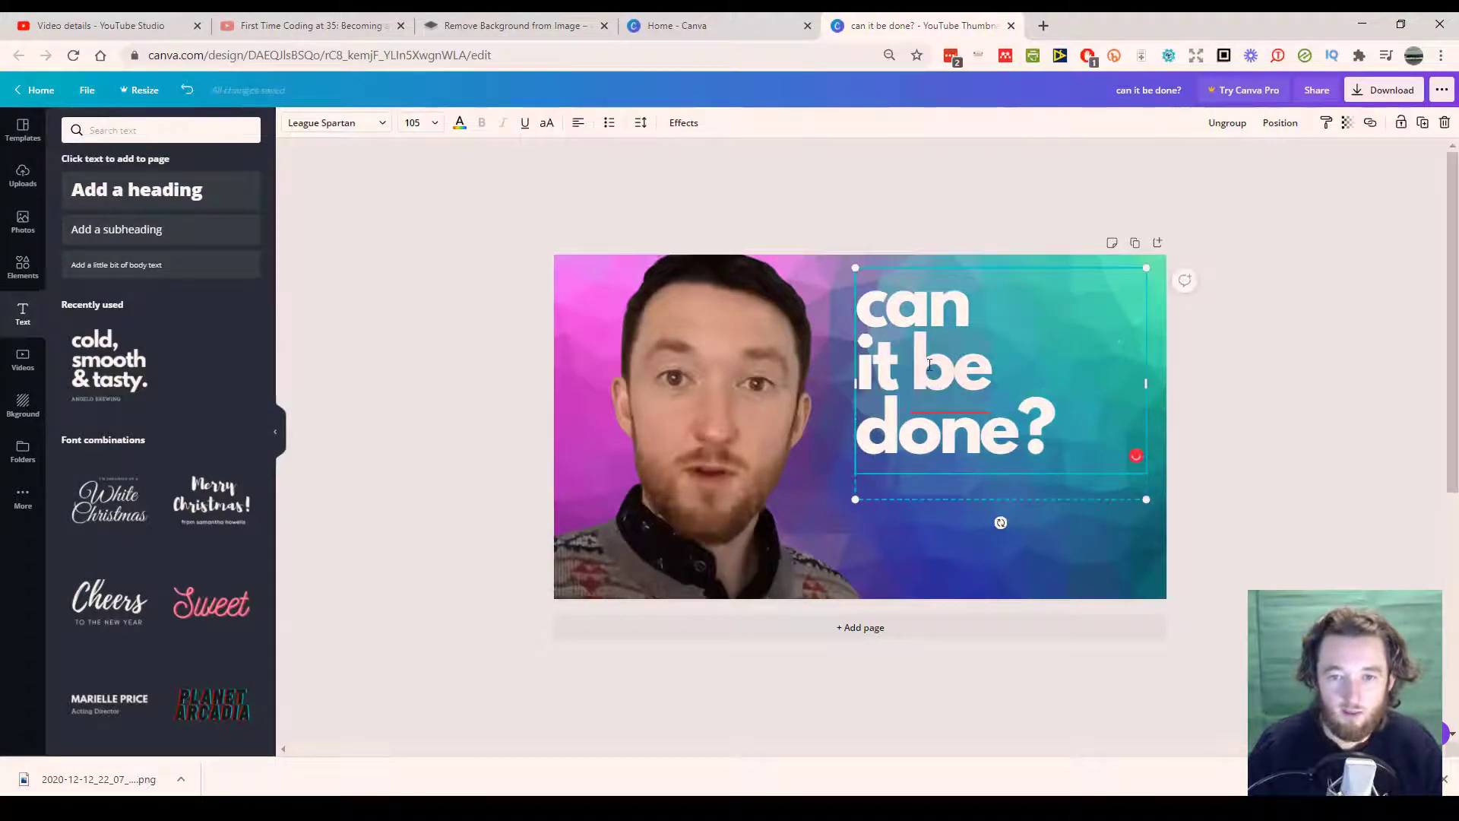
pyautogui.press('Escape')
# Step: Move the heading group further right of the portrait and enlarge it slightly from its upper-left corner
pyautogui.click(973, 363)
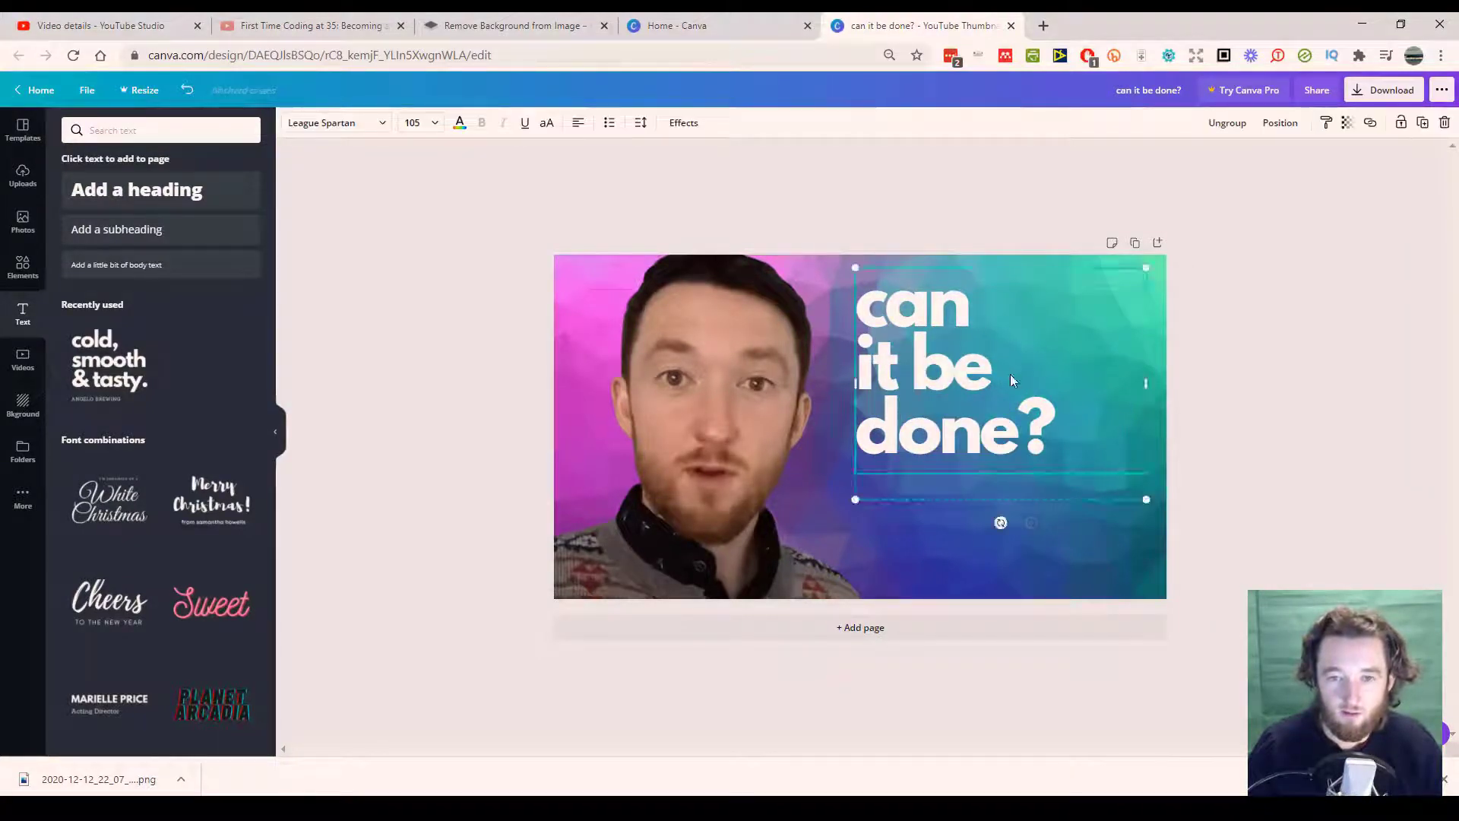
pyautogui.moveTo(1011, 374); pyautogui.dragTo(1053, 389)
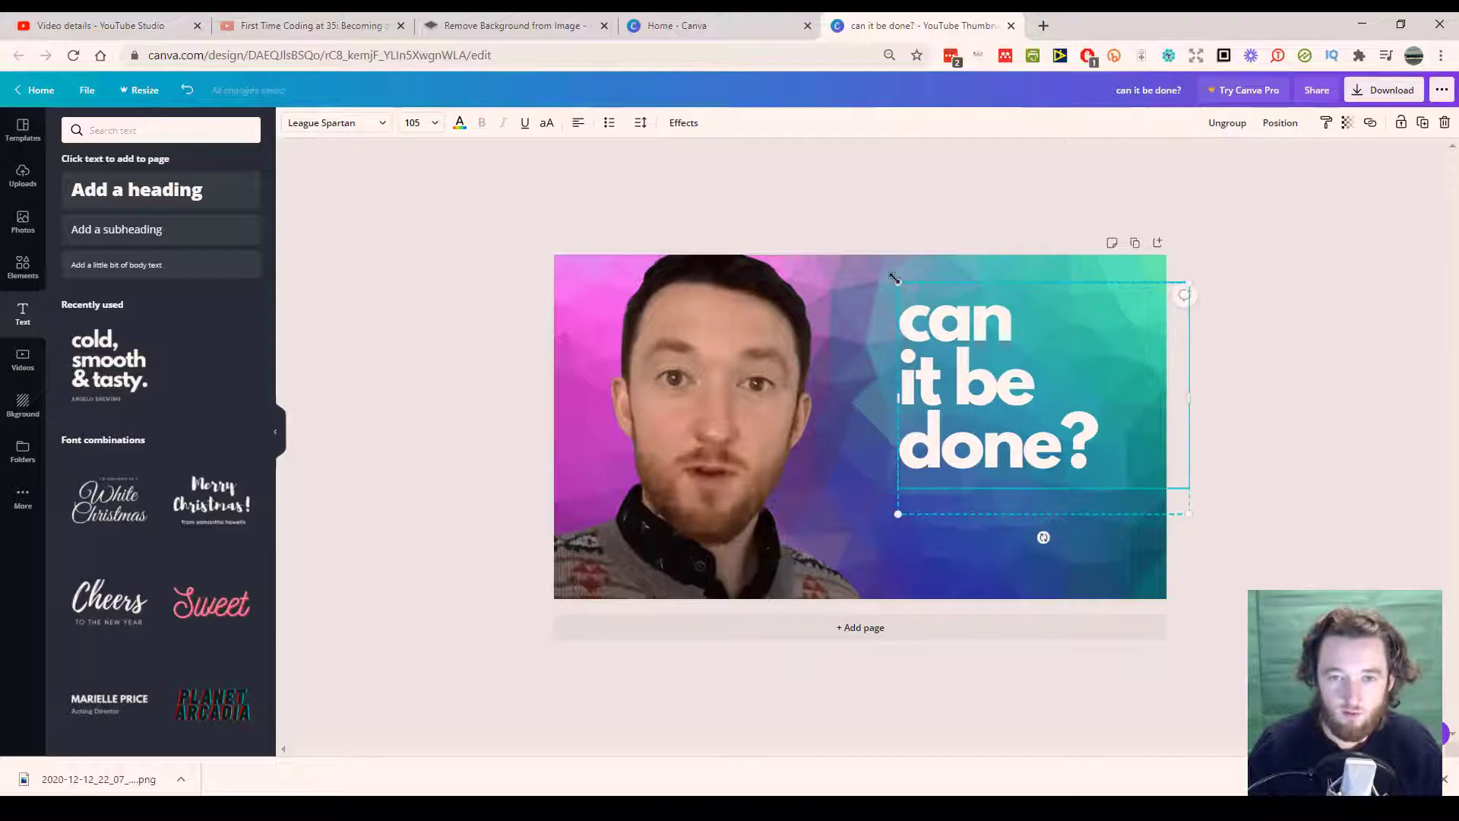
pyautogui.moveTo(899, 283); pyautogui.dragTo(878, 266)
pyautogui.click(1373, 441)
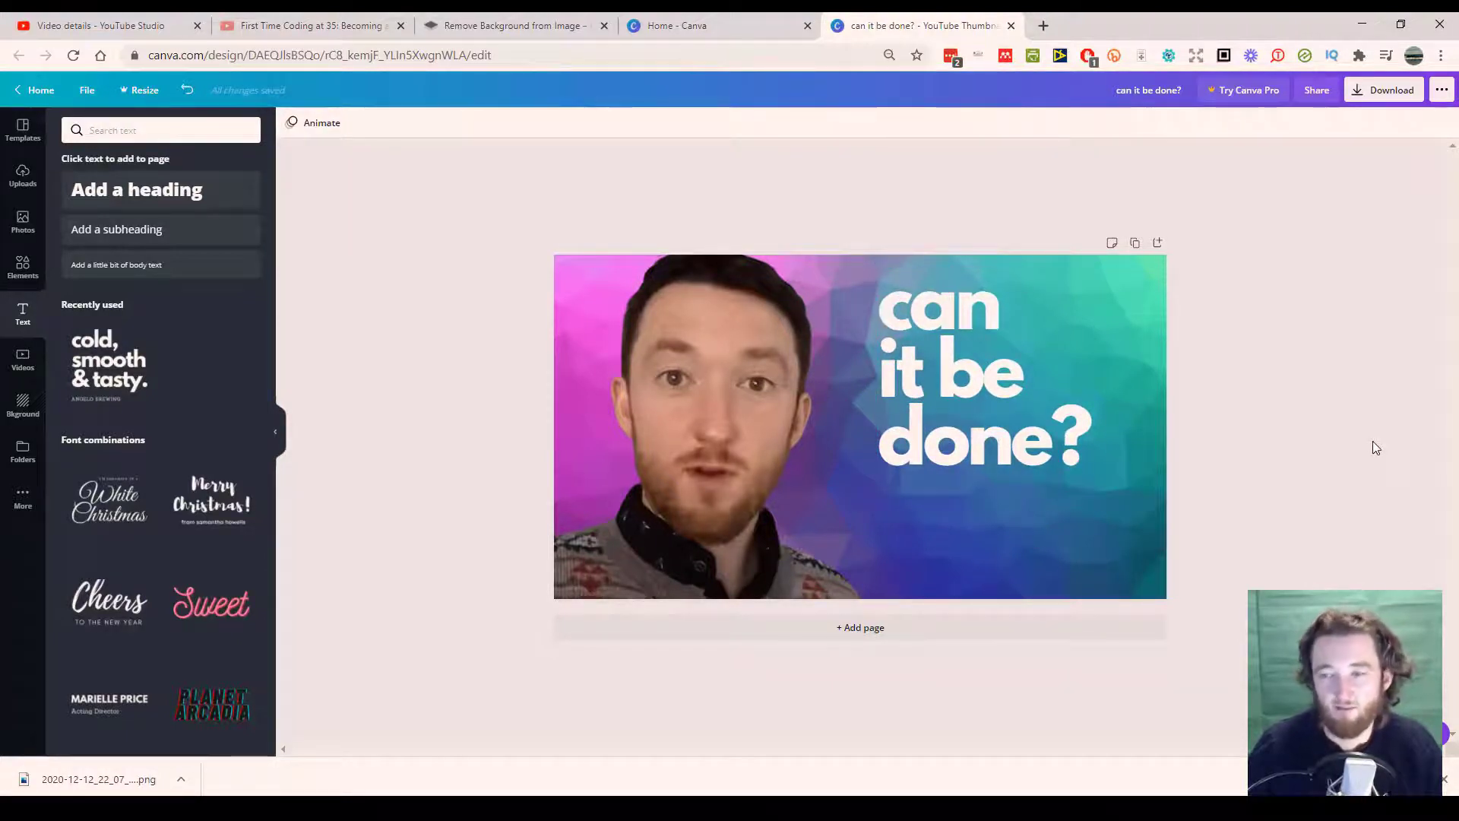
# Step: Download the finished thumbnail design as a PNG file
pyautogui.click(1381, 93)
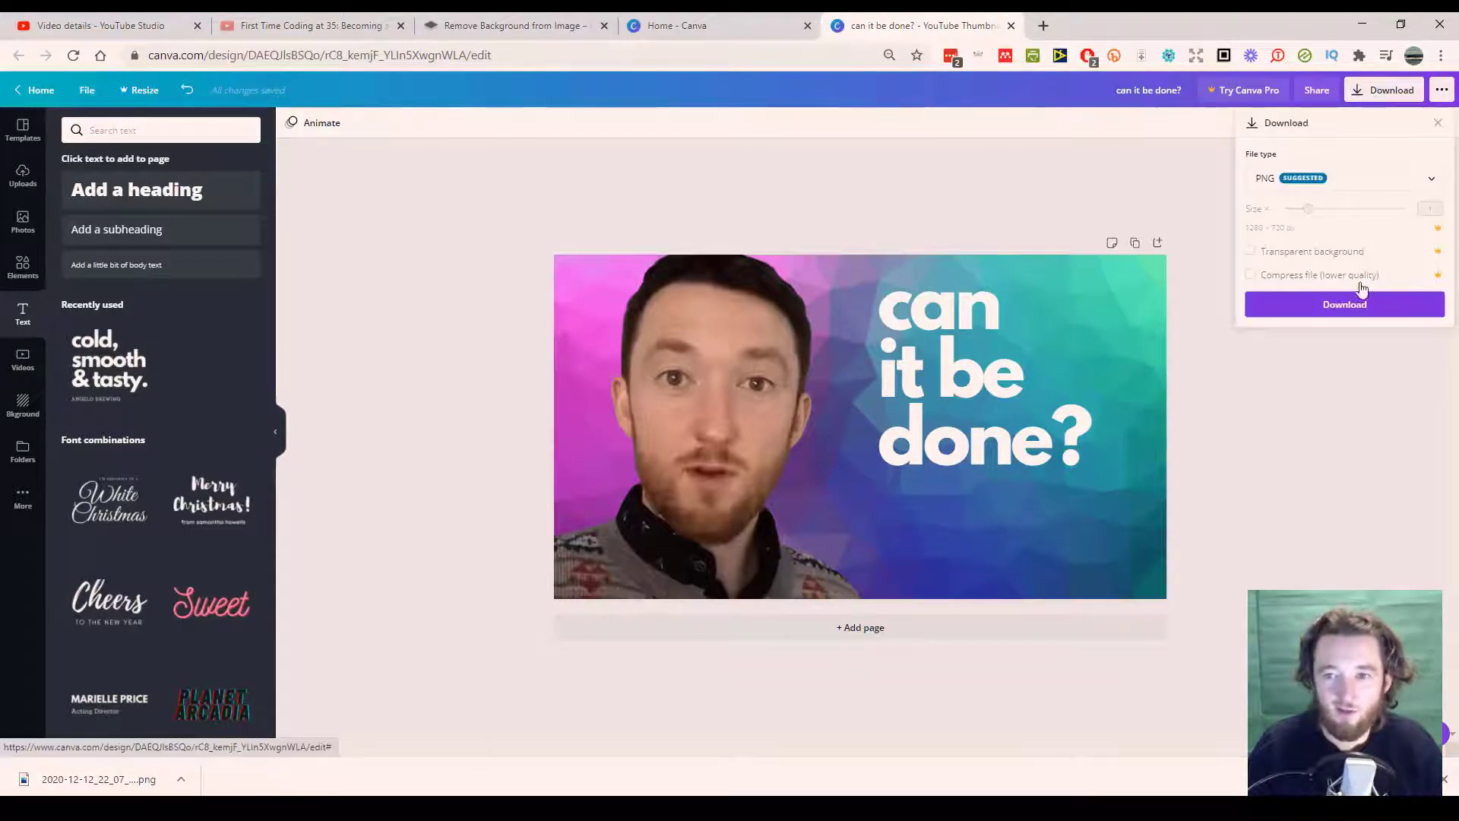
pyautogui.click(1345, 305)
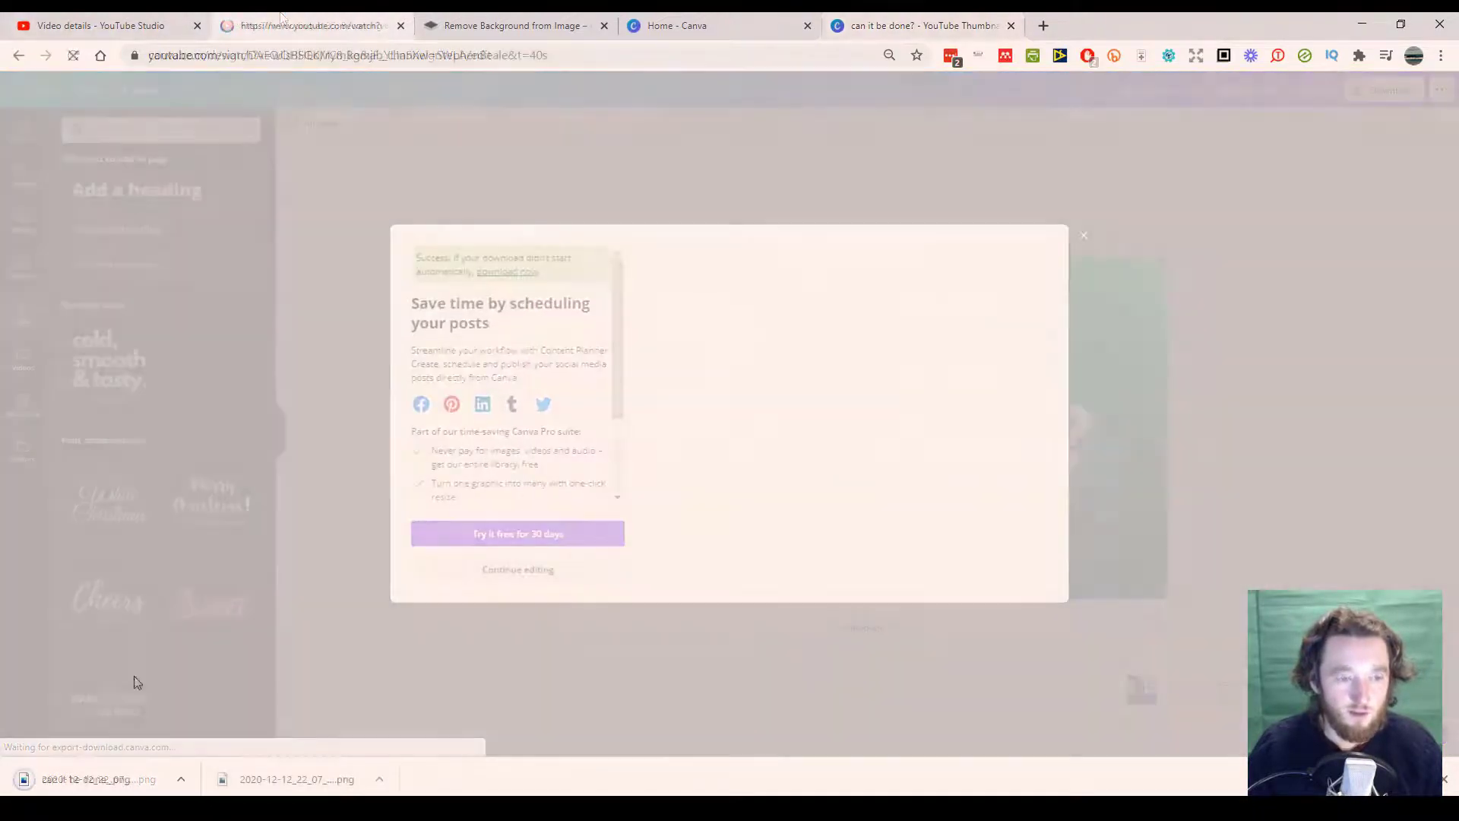
# Step: Close the coding video's watch page and return to its video details in YouTube Studio
pyautogui.click(311, 26)
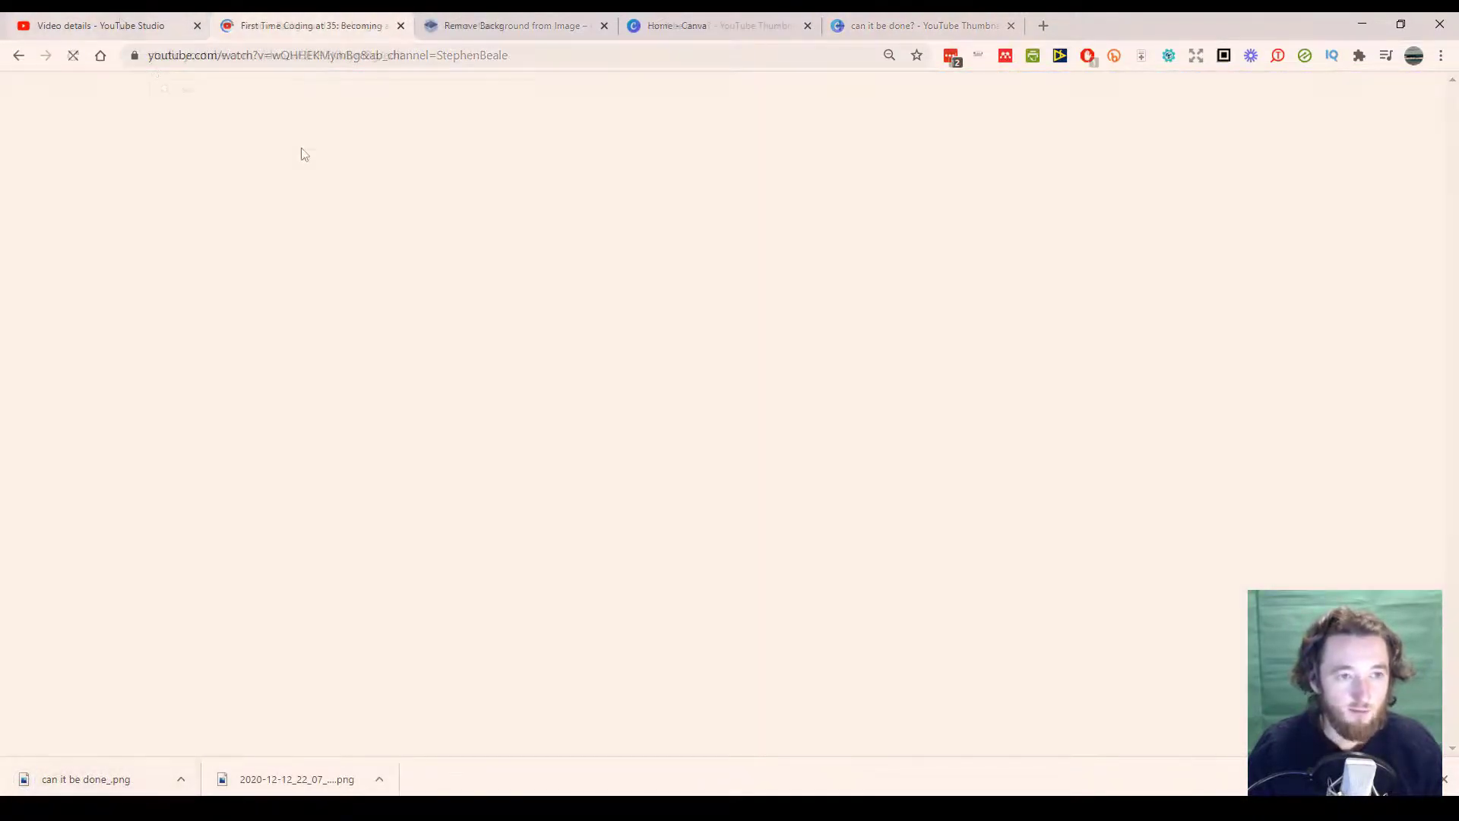
pyautogui.hotkey('ctrl', 'w')
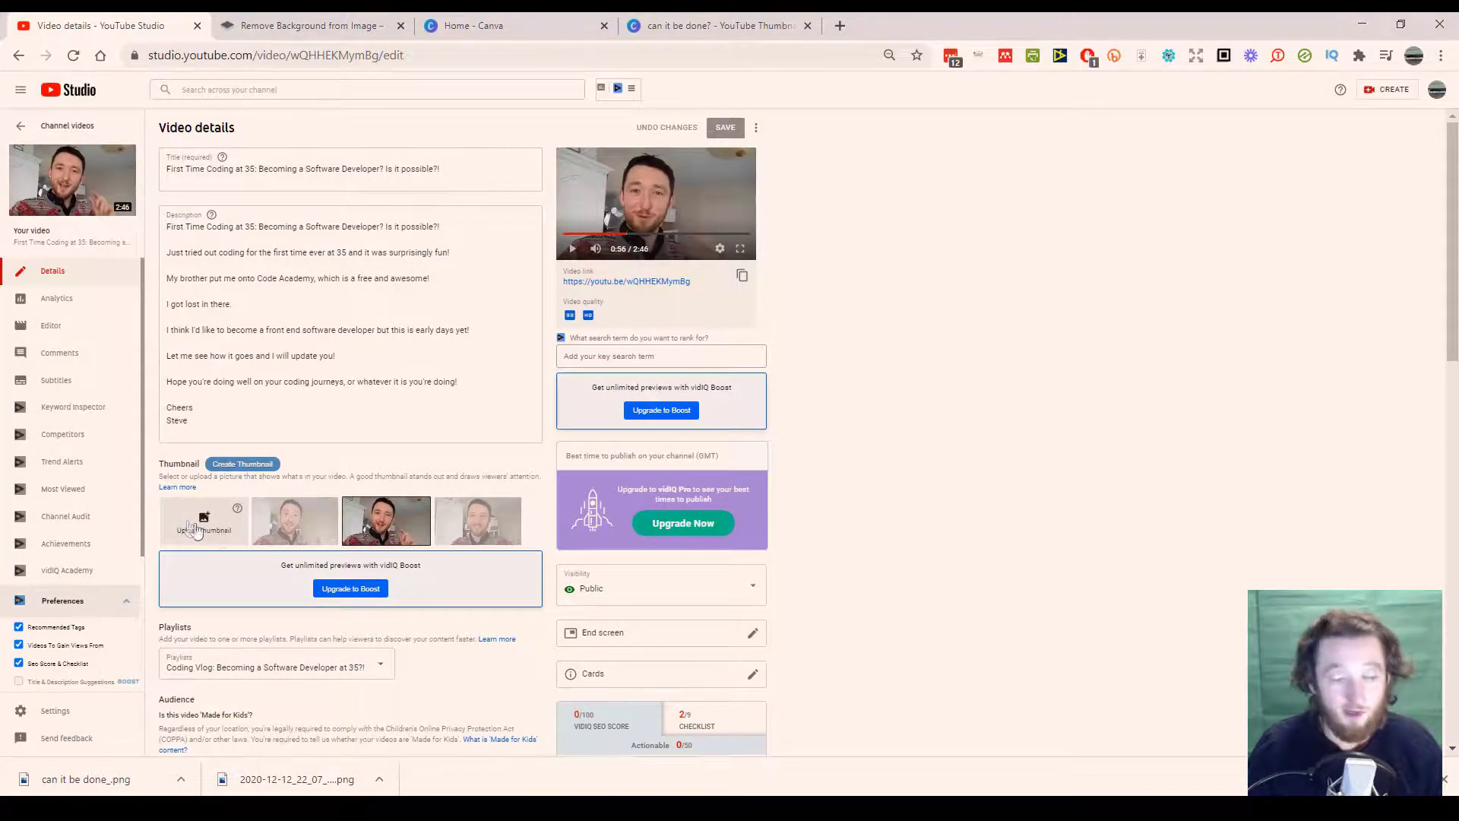
# Step: Upload "can it be done_.png" as the video's custom thumbnail, save the change and reload the page
pyautogui.moveTo(76, 779); pyautogui.dragTo(193, 532)
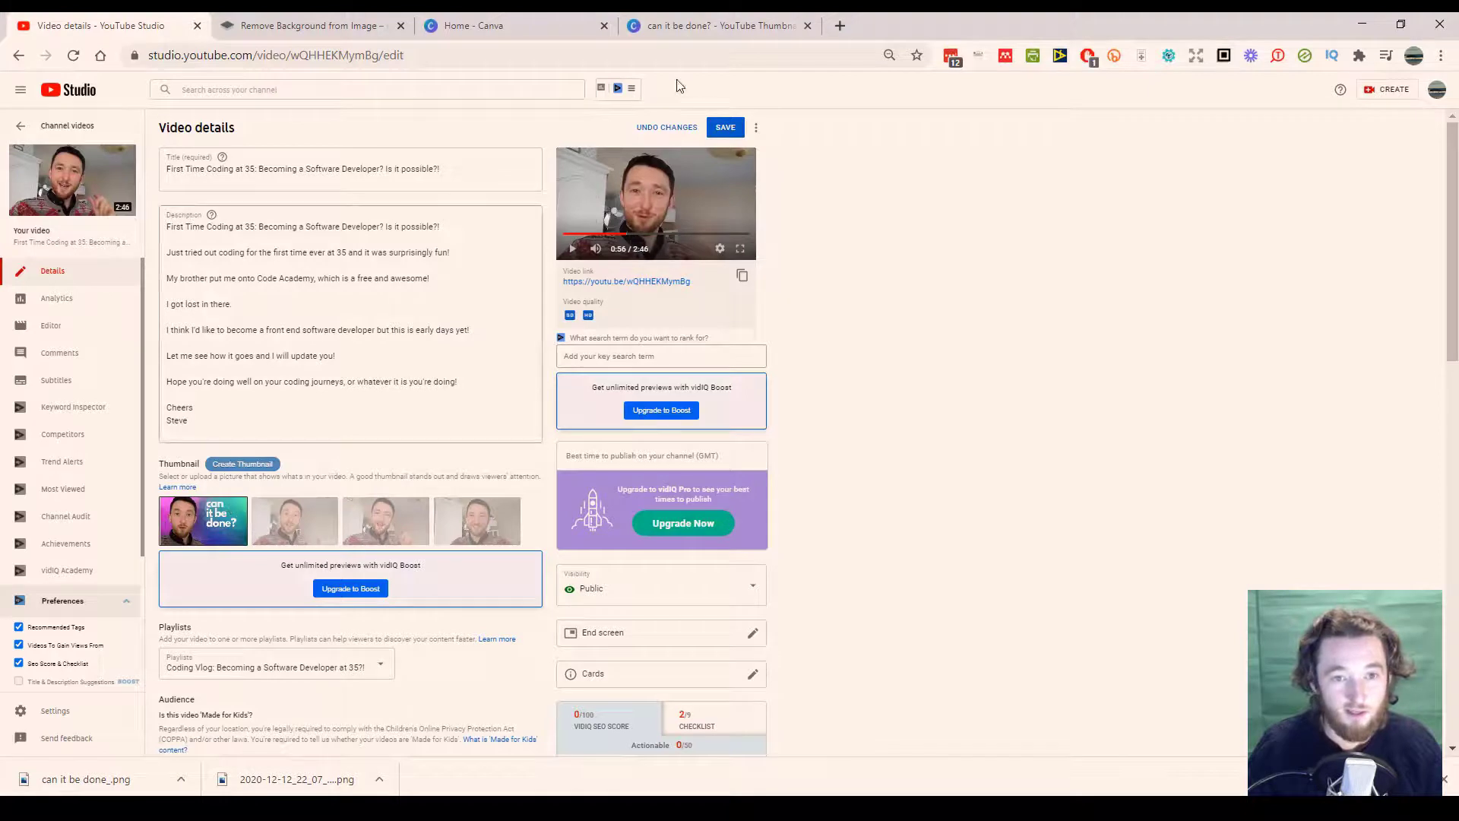
pyautogui.click(723, 128)
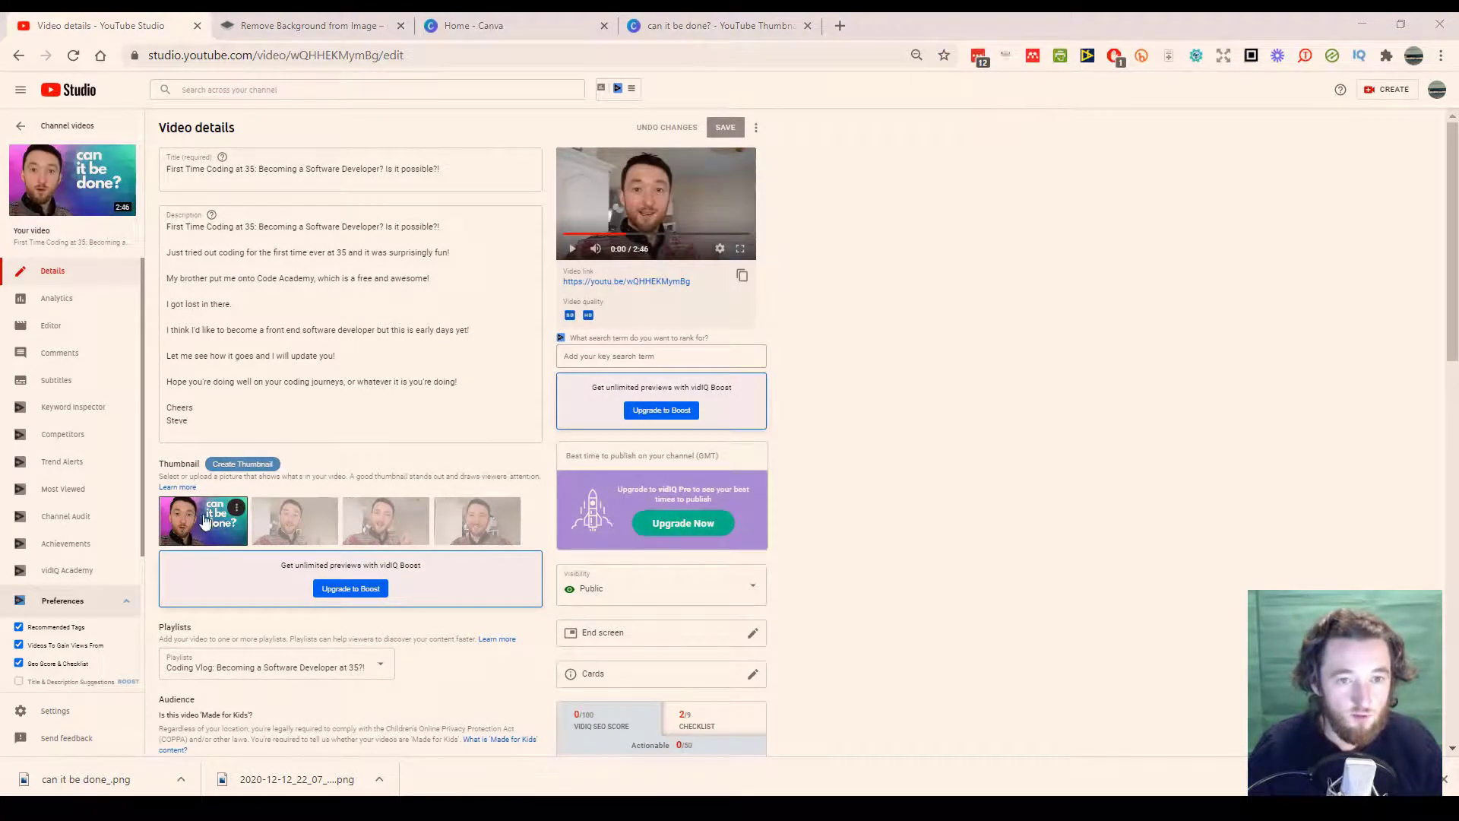
pyautogui.click(70, 60)
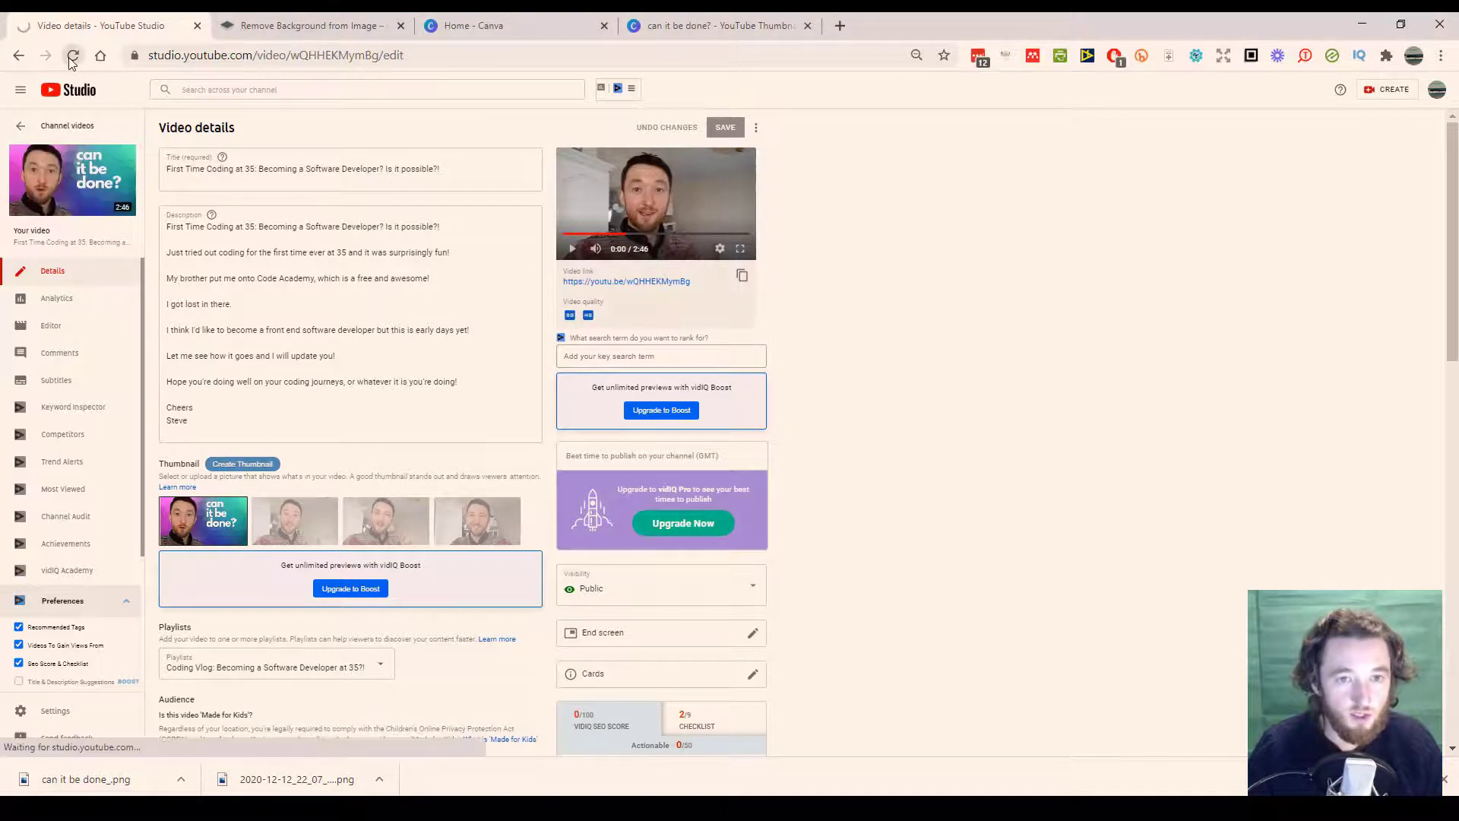